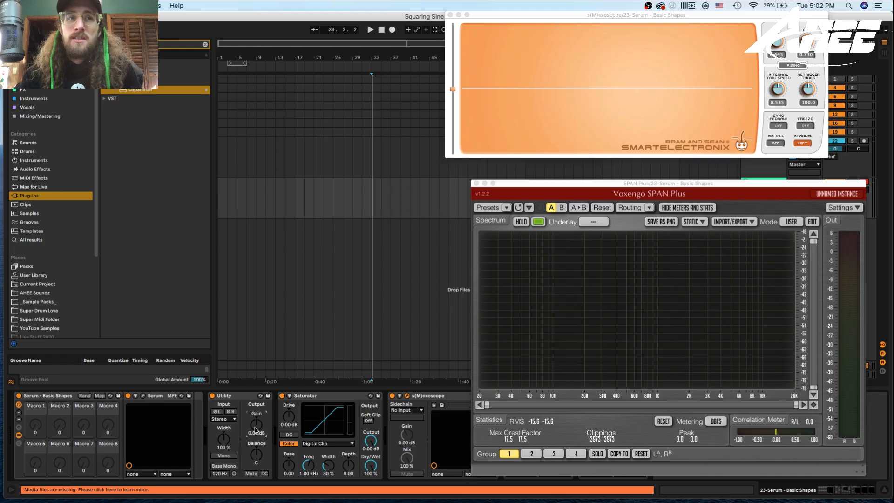
Step: Raise the Utility gain on the Basic Shapes track to 14.4 dB to drive the Saturator's Digital Clip
{"action": "left_click_drag", "start_coordinate": [256, 430], "coordinate": [255, 407]}
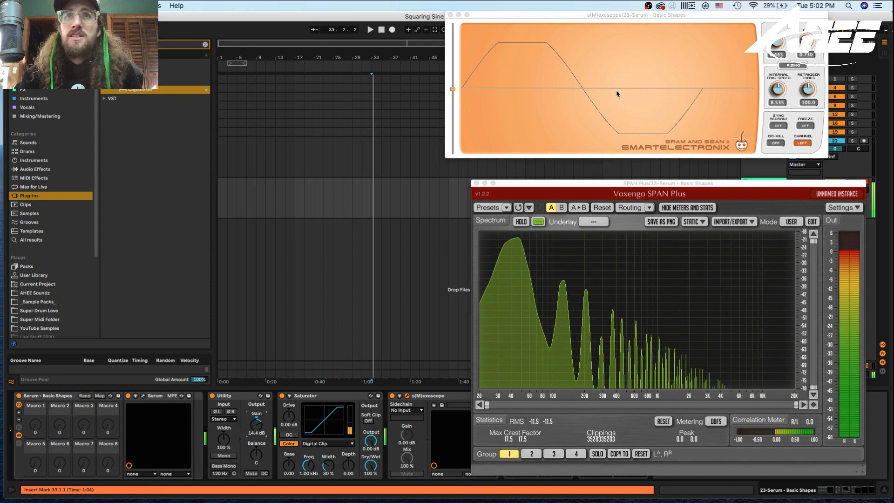
{"action": "left_click", "coordinate": [526, 226]}
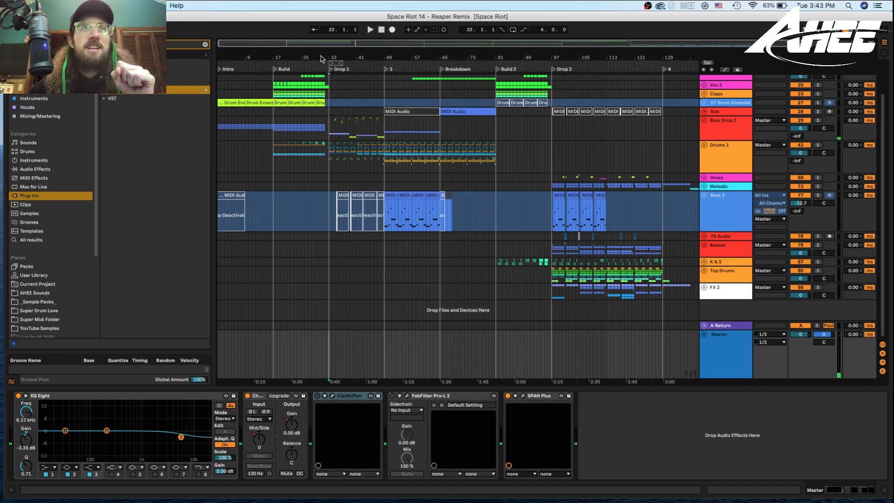
Step: Play the Space Riot 14 arrangement around Drop 1 and examine the Master track's output level and effects
{"action": "left_click_drag", "start_coordinate": [325, 58], "coordinate": [322, 116]}
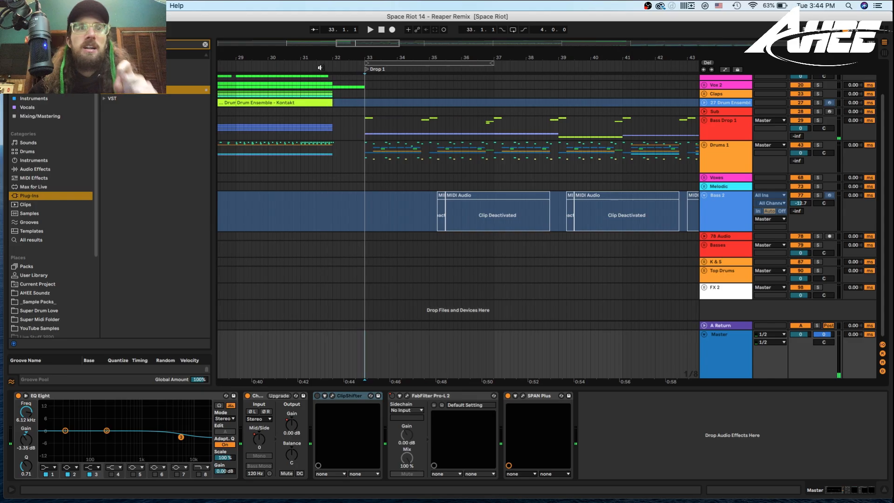
{"action": "left_click_drag", "start_coordinate": [375, 59], "coordinate": [373, 24]}
{"action": "left_click", "coordinate": [342, 291]}
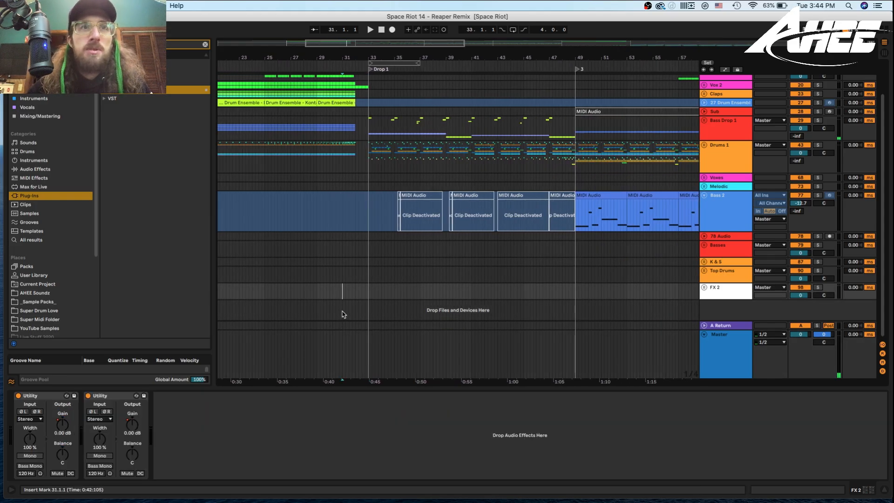
{"action": "left_click", "coordinate": [343, 355]}
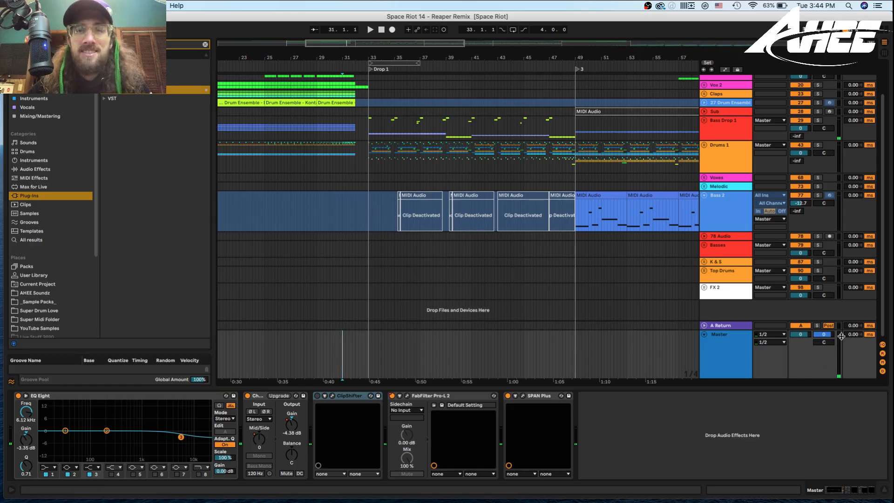
{"action": "key", "text": "space"}
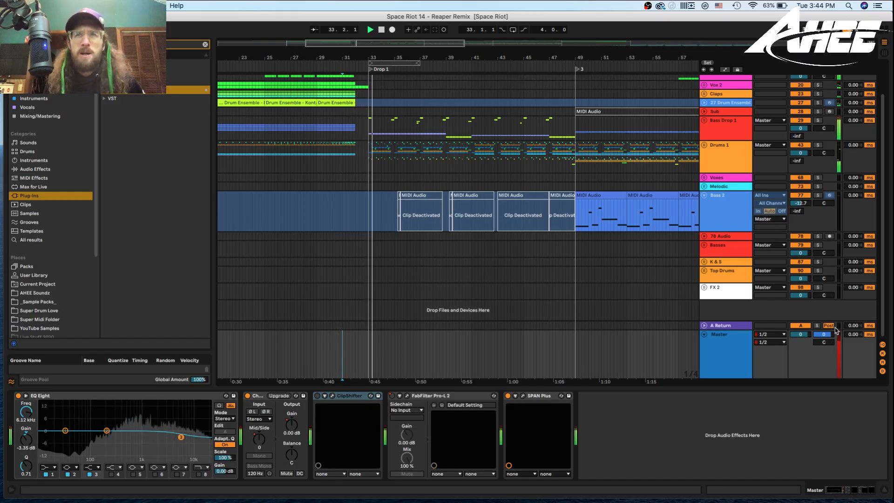
{"action": "key", "text": "Tab"}
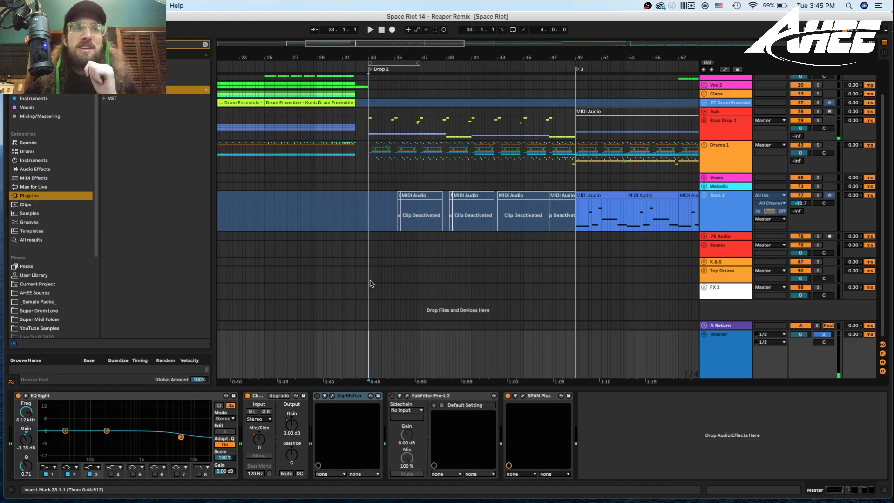
Step: Show the Master track's FabFilter Pro-L 2 Device On automation and re-enable the overridden automation
{"action": "left_click", "coordinate": [304, 361]}
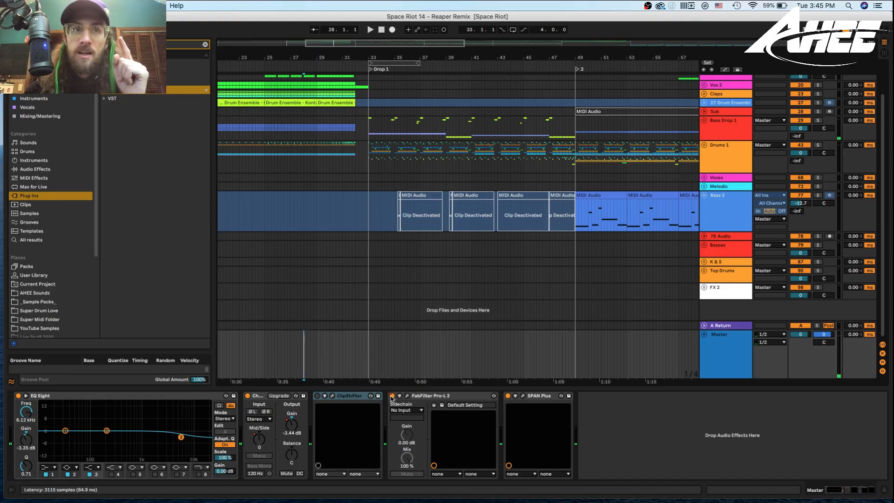
{"action": "key", "text": "a"}
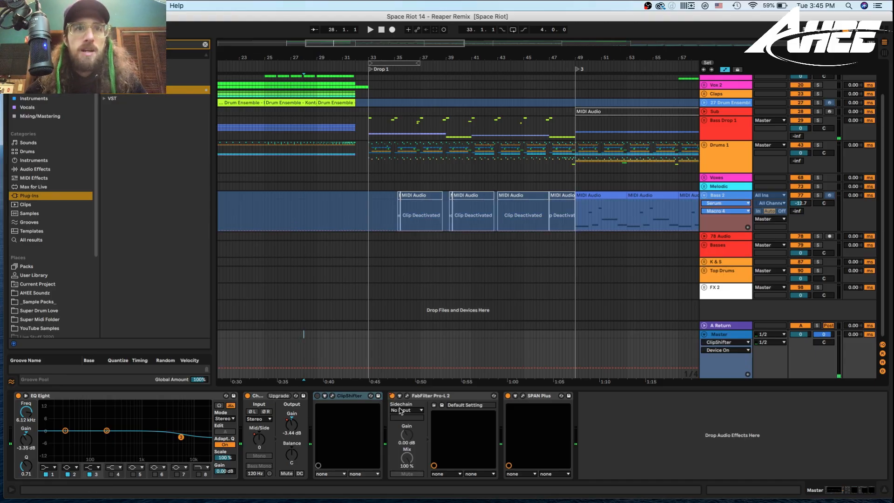
{"action": "left_click", "coordinate": [392, 395]}
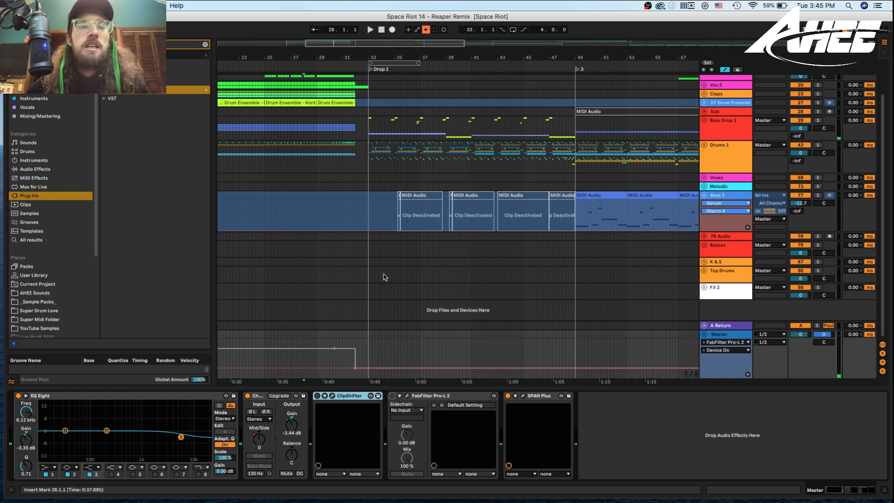
{"action": "left_click", "coordinate": [426, 30]}
Step: Play the song from the start of the Intro at bar 1
{"action": "scroll", "coordinate": [335, 145], "scroll_direction": "left", "scroll_amount": 10}
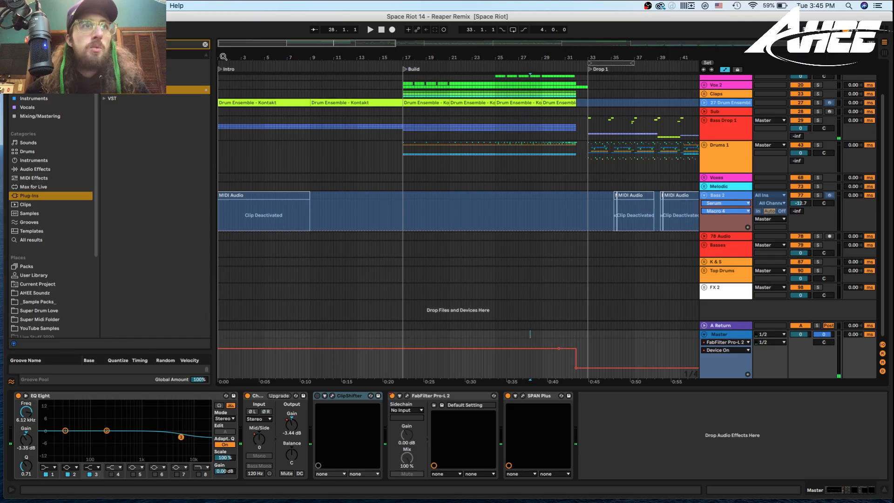
{"action": "left_click_drag", "start_coordinate": [223, 56], "coordinate": [223, 79]}
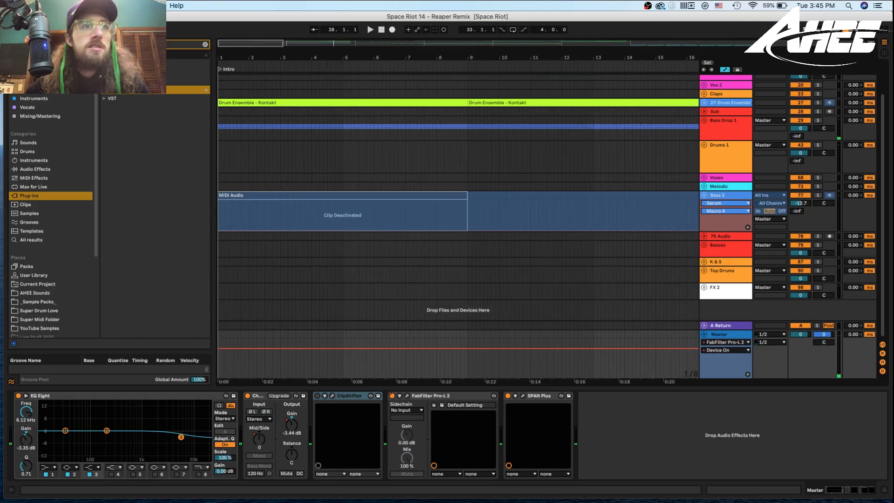
{"action": "left_click", "coordinate": [219, 364]}
{"action": "key", "text": "space"}
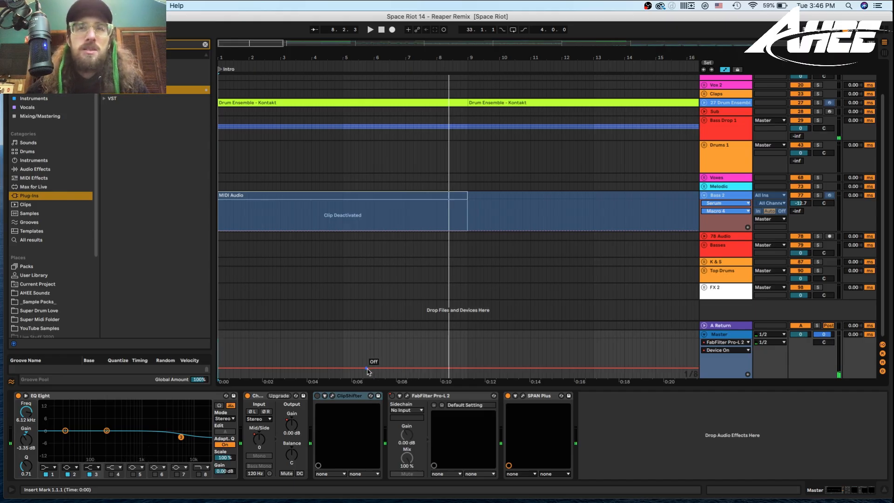
Step: Set the Master's FabFilter Pro-L 2 Device On automation to On across the Intro and audition the passage
{"action": "left_click_drag", "start_coordinate": [367, 371], "coordinate": [367, 348]}
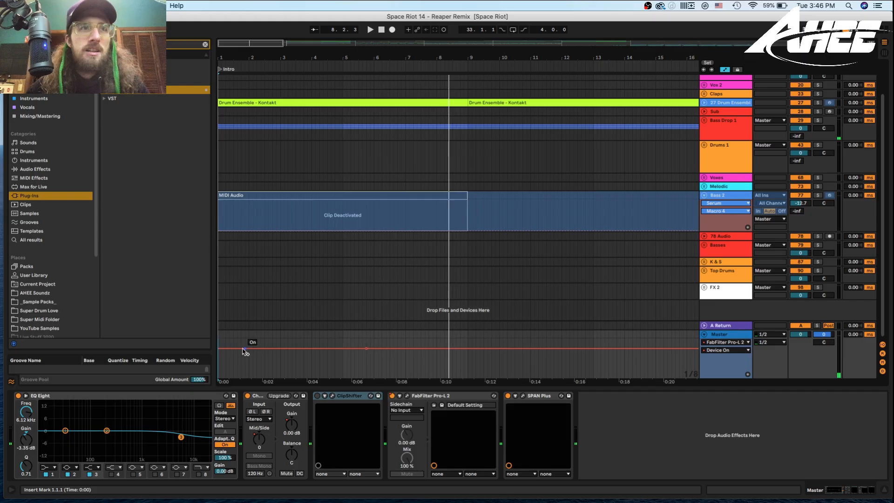
{"action": "key", "text": "space"}
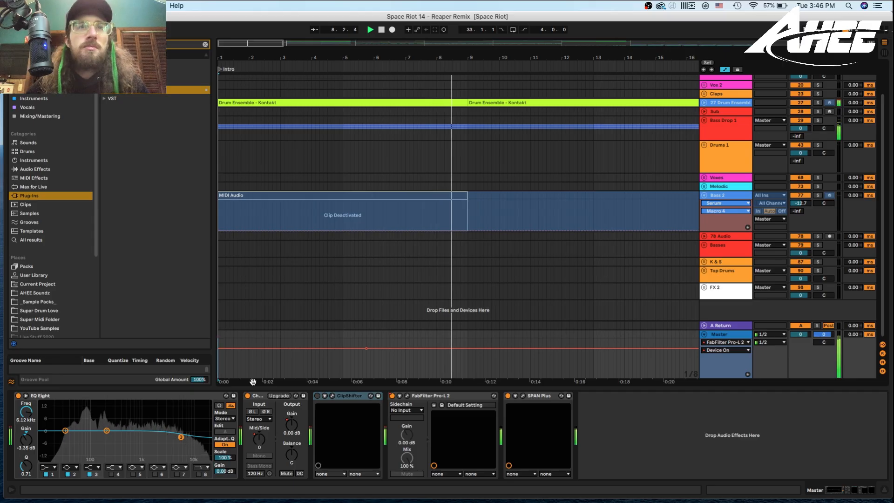
{"action": "key", "text": "space"}
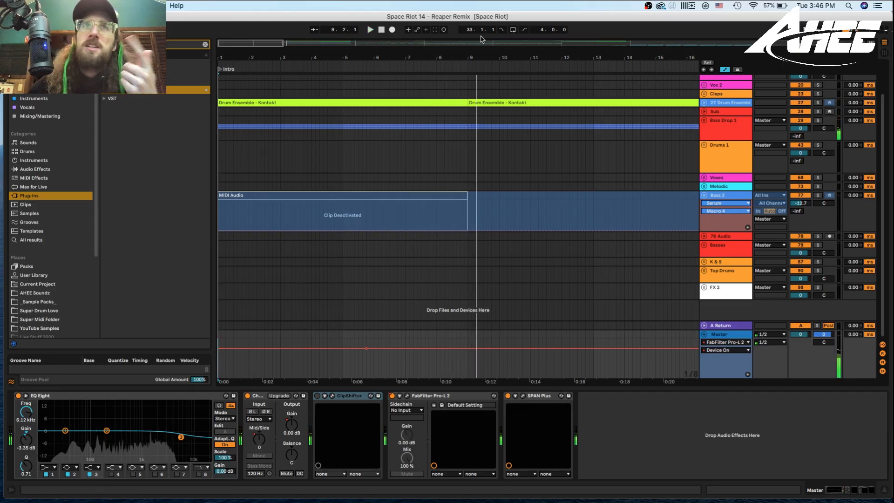
{"action": "left_click_drag", "start_coordinate": [480, 58], "coordinate": [268, 58]}
{"action": "left_click_drag", "start_coordinate": [414, 58], "coordinate": [414, 71]}
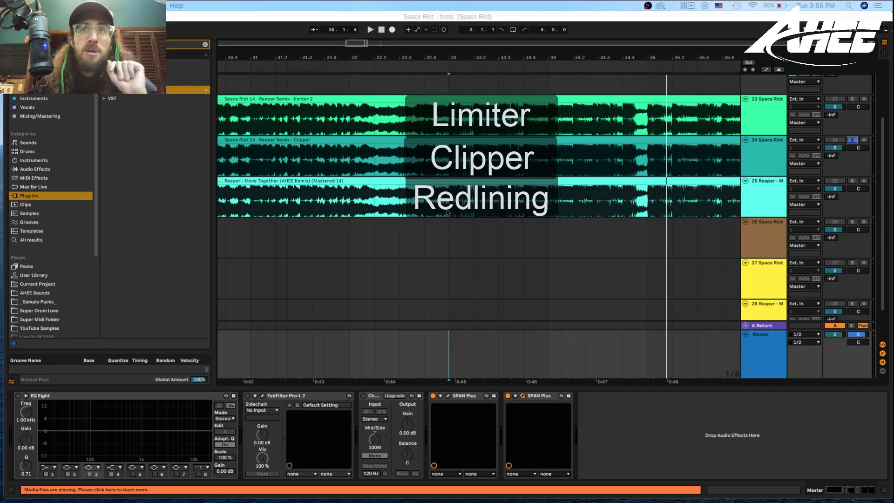
Step: Solo the limiter version on track 23 and play the drop from bar 33, switching the solo to the clipper version on track 24
{"action": "left_click", "coordinate": [852, 99]}
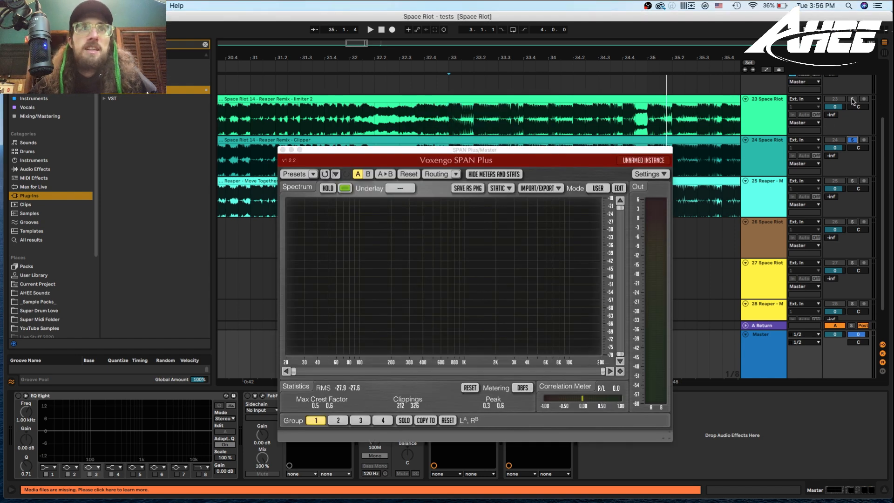
{"action": "left_click", "coordinate": [852, 100]}
{"action": "key", "text": "space"}
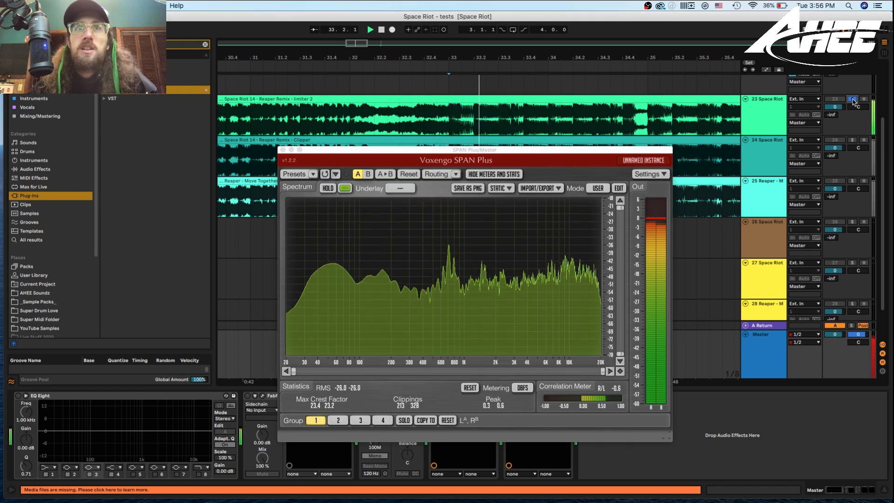
{"action": "left_click", "coordinate": [852, 140]}
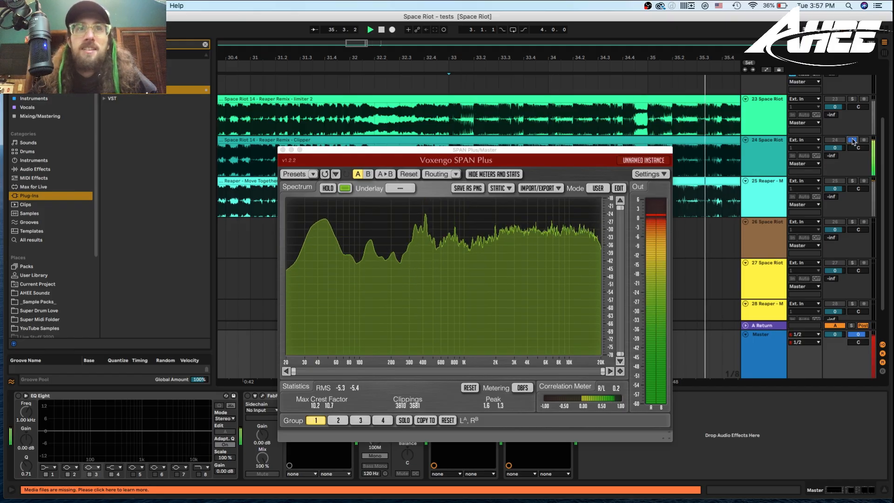
{"action": "key", "text": "space"}
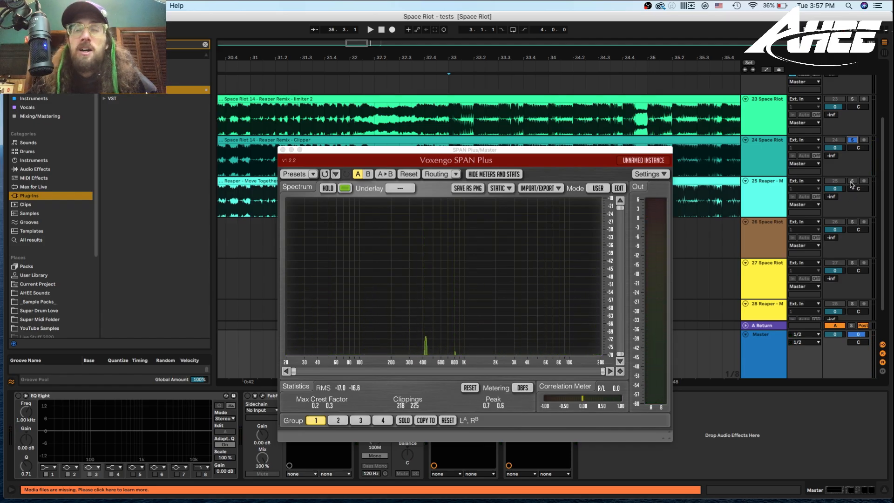
Step: Solo the redlined version on track 25 and play the drop, returning the solo to the clipper version for comparison
{"action": "left_click", "coordinate": [852, 181]}
{"action": "key", "text": "space"}
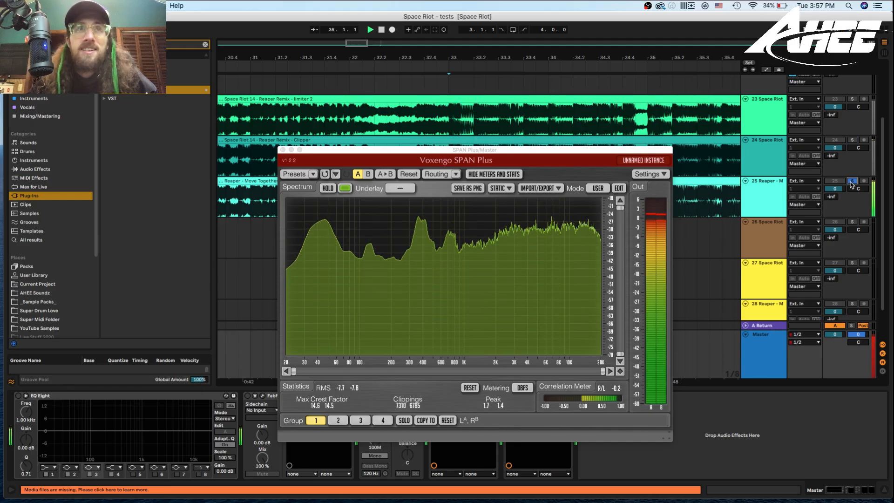
{"action": "key", "text": "space"}
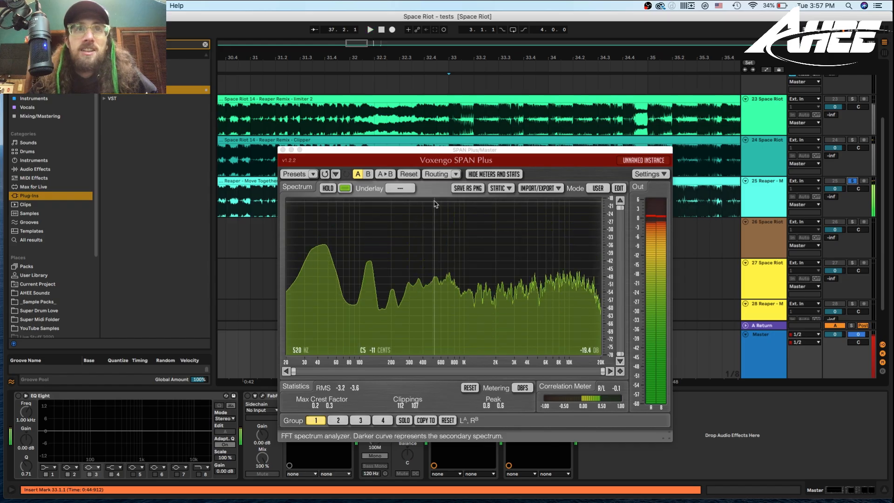
{"action": "left_click", "coordinate": [852, 140]}
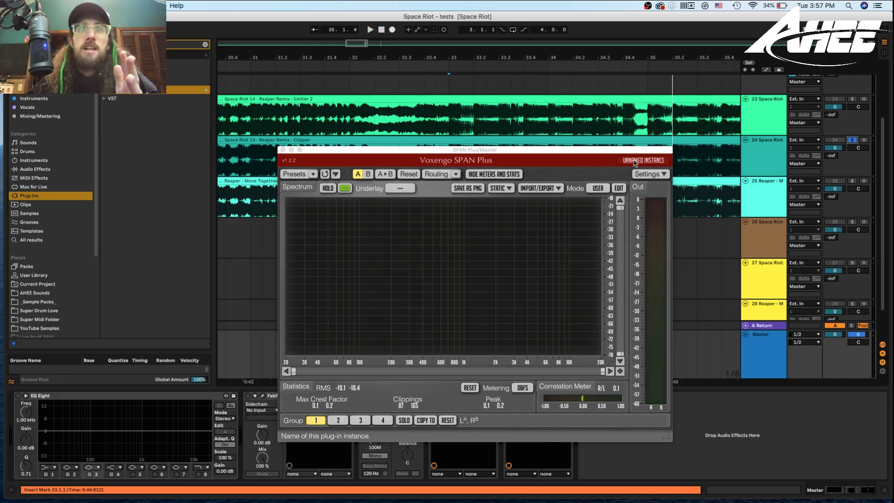
Step: Close the SPAN Plus window and examine the waveforms of the short clips starting at 38.4 in close-up
{"action": "left_click_drag", "start_coordinate": [626, 152], "coordinate": [363, 153]}
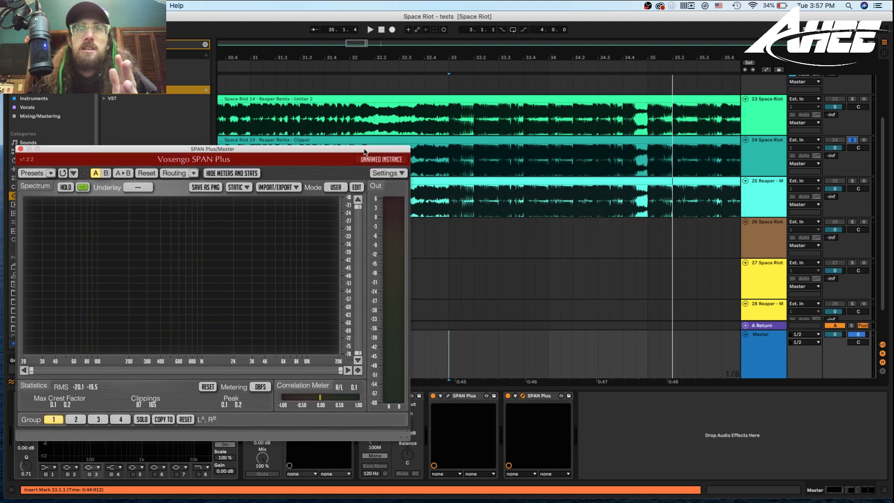
{"action": "left_click_drag", "start_coordinate": [558, 55], "coordinate": [519, 19]}
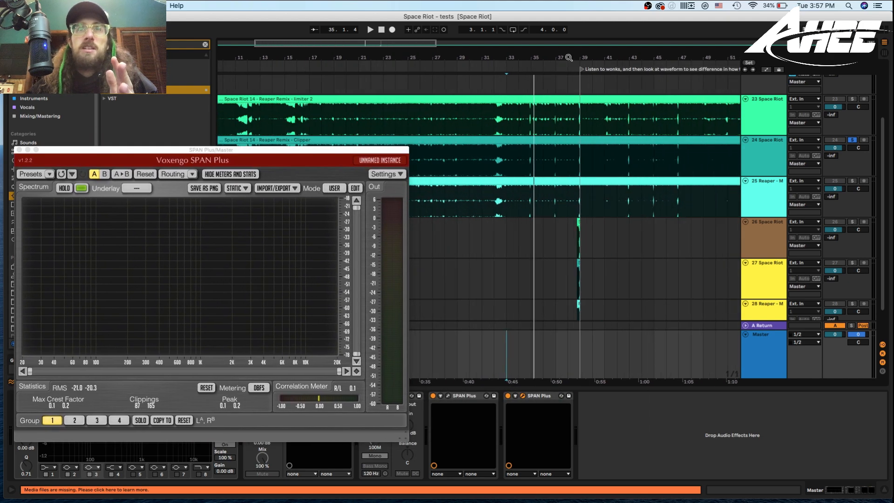
{"action": "left_click_drag", "start_coordinate": [582, 55], "coordinate": [581, 114]}
{"action": "left_click_drag", "start_coordinate": [493, 59], "coordinate": [493, 119]}
{"action": "left_click", "coordinate": [19, 150]}
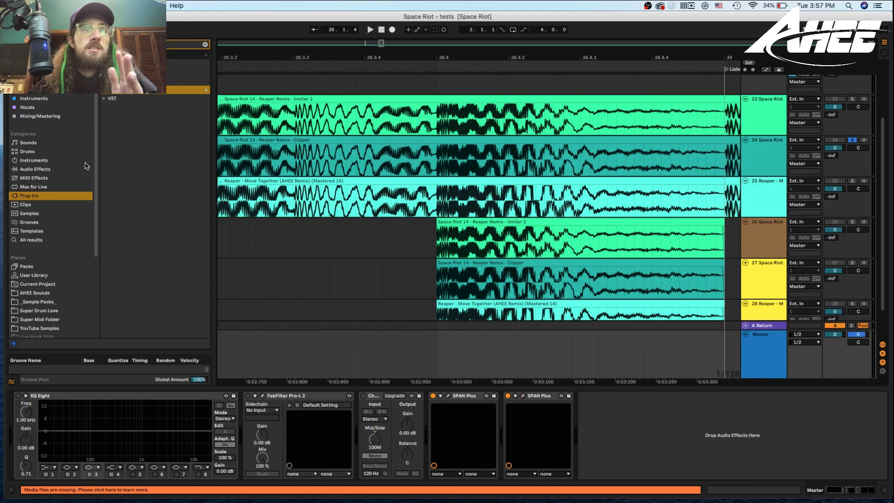
{"action": "left_click_drag", "start_coordinate": [456, 60], "coordinate": [782, 240]}
Step: Solo track 26 and select its short limiter clip starting at 38.4
{"action": "left_click", "coordinate": [852, 222]}
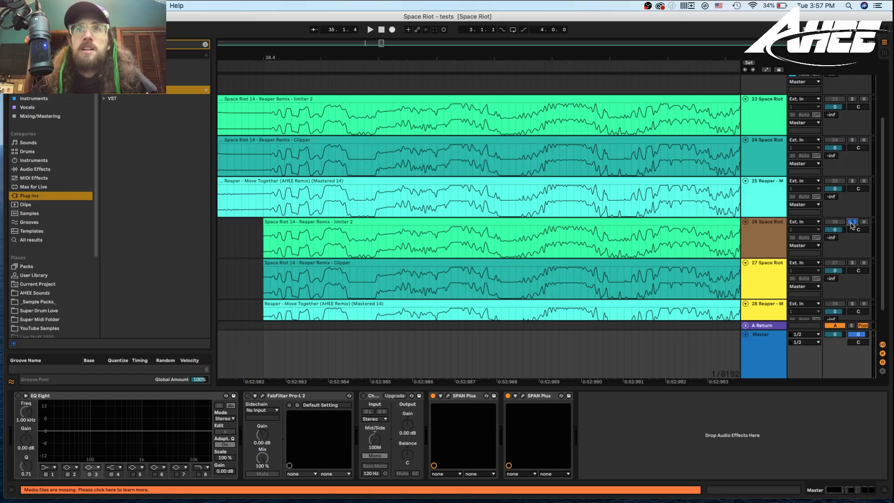
{"action": "left_click", "coordinate": [396, 220]}
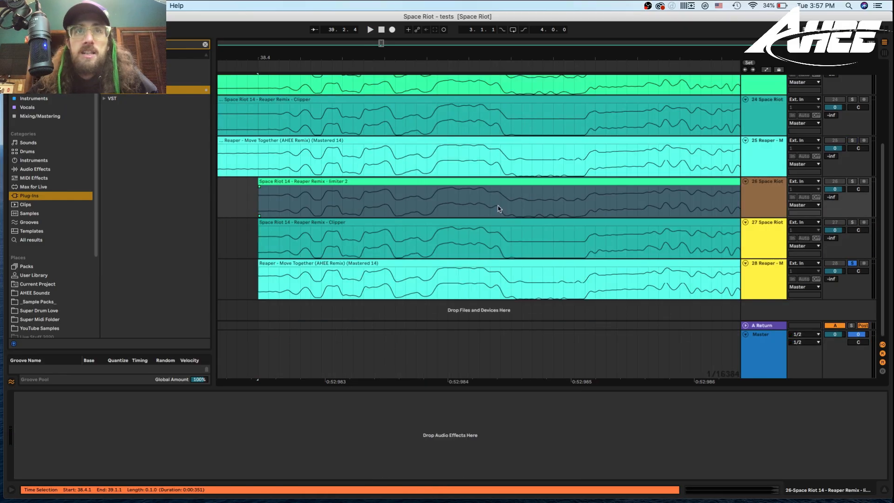
Step: Highlight the same waveform trough just after 38.4 in the limiter, clipper and redlined clips to compare how each shapes the peaks
{"action": "left_click_drag", "start_coordinate": [500, 207], "coordinate": [587, 202]}
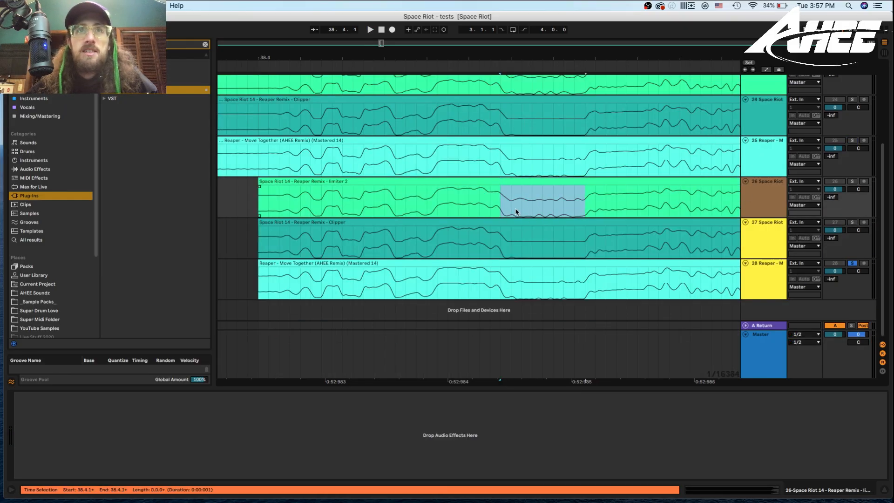
{"action": "left_click_drag", "start_coordinate": [499, 241], "coordinate": [593, 250]}
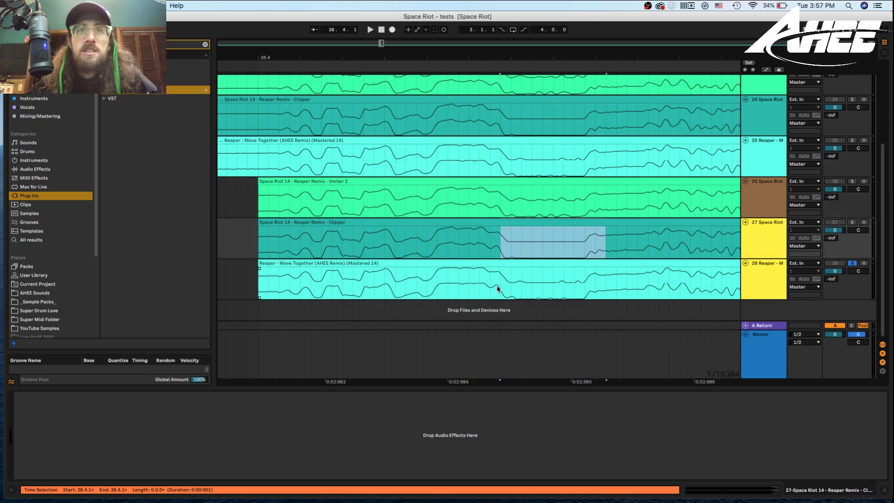
{"action": "left_click_drag", "start_coordinate": [498, 289], "coordinate": [595, 278]}
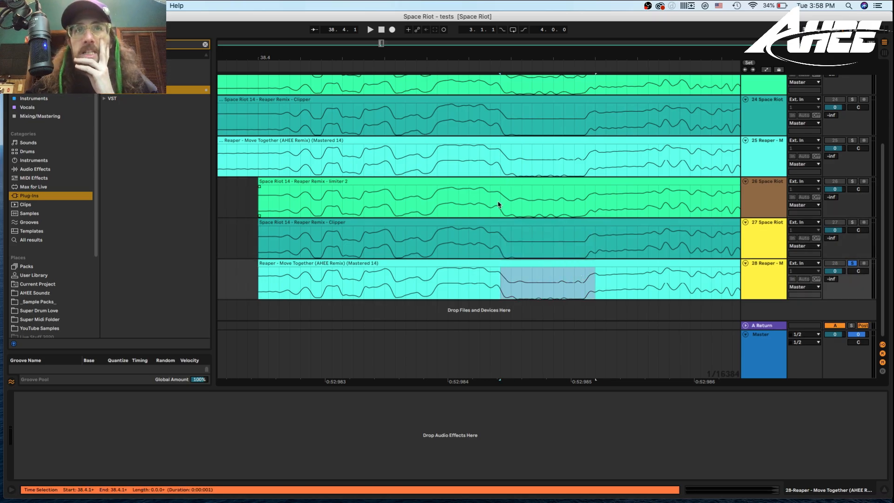
{"action": "left_click_drag", "start_coordinate": [498, 204], "coordinate": [590, 202]}
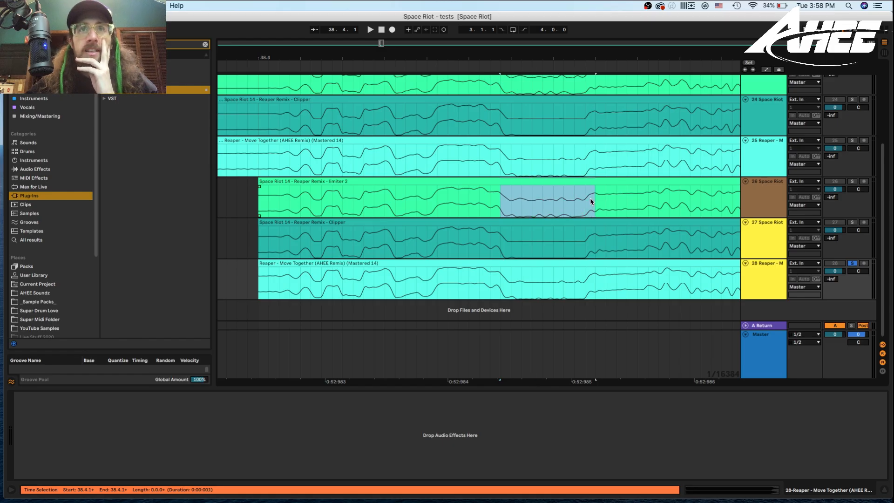
{"action": "left_click_drag", "start_coordinate": [501, 249], "coordinate": [594, 241]}
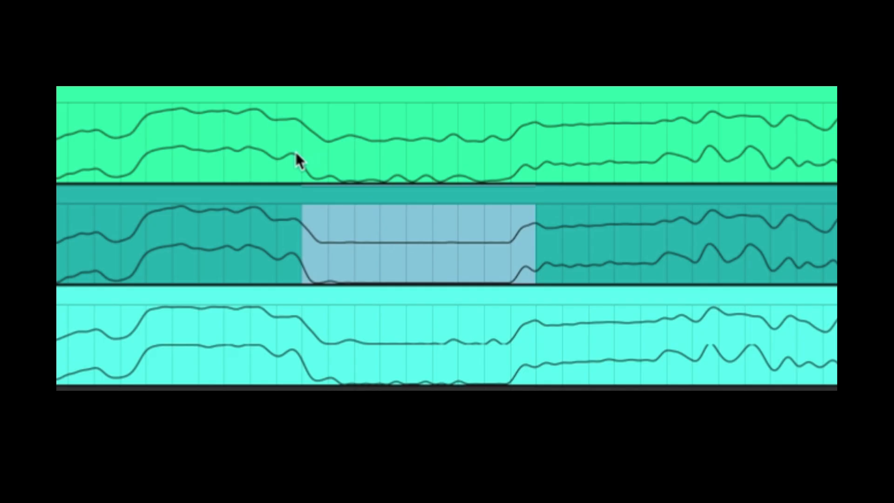
{"action": "left_click_drag", "start_coordinate": [500, 207], "coordinate": [582, 205]}
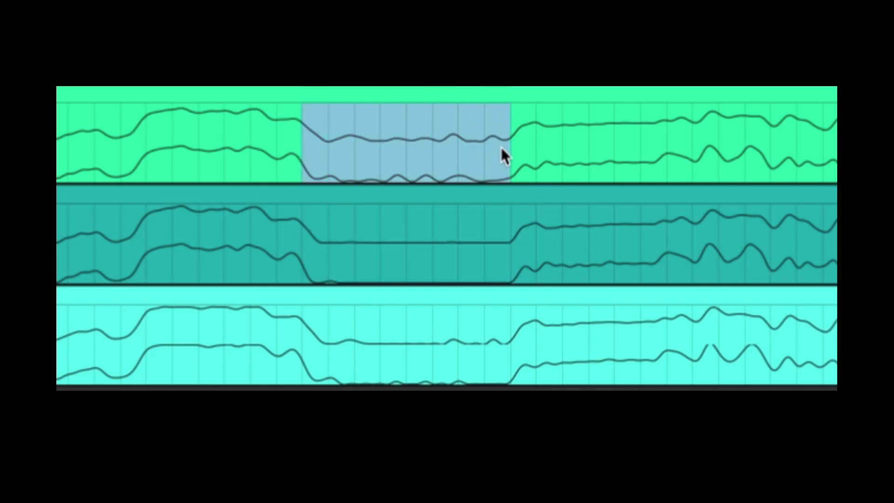
Step: Widen the trough highlight in the limiter clip, then mark the same trough in the redlined and clipper clips for comparison
{"action": "left_click_drag", "start_coordinate": [501, 148], "coordinate": [526, 148]}
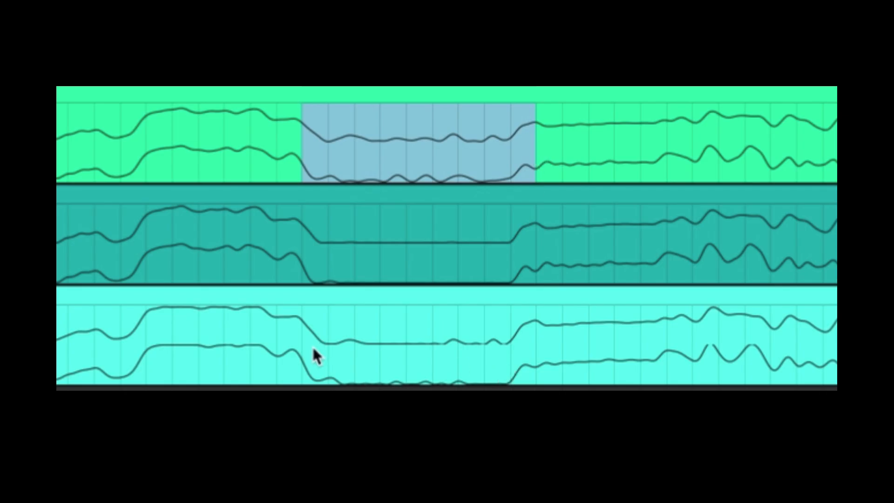
{"action": "left_click_drag", "start_coordinate": [302, 350], "coordinate": [531, 344]}
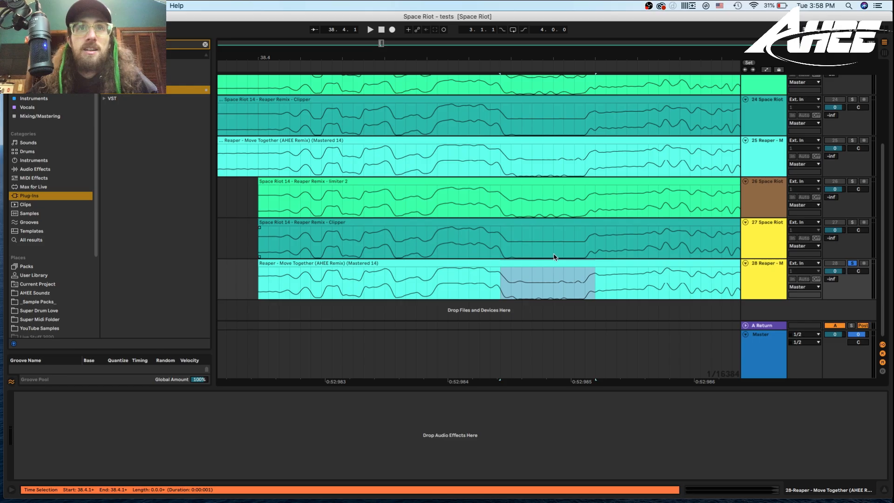
{"action": "left_click_drag", "start_coordinate": [507, 250], "coordinate": [586, 246]}
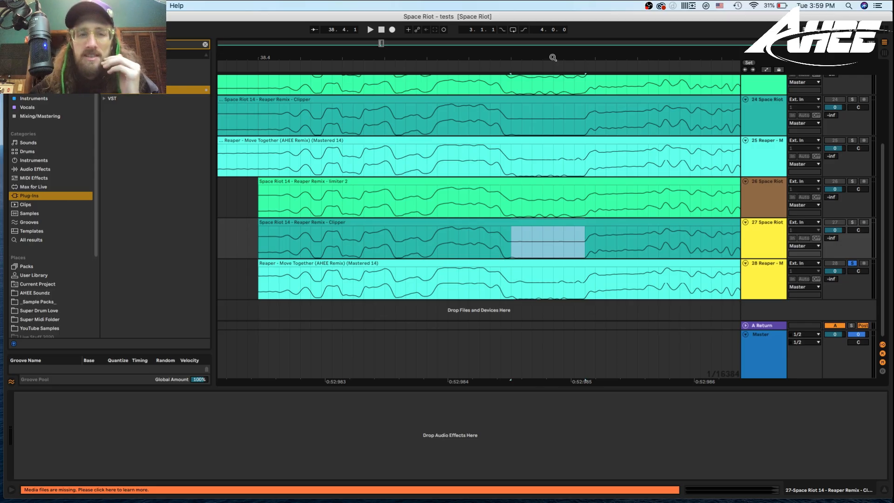
Step: Highlight the waveform peak around 0:52:994 to 0:52:995 in the limiter, clipper and redlined clips on tracks 26, 27 and 28
{"action": "left_click_drag", "start_coordinate": [553, 58], "coordinate": [422, 39]}
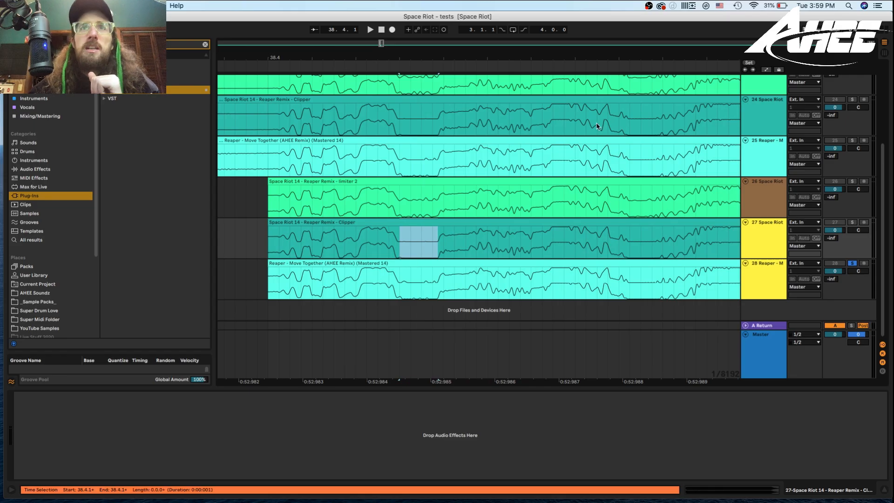
{"action": "left_click_drag", "start_coordinate": [628, 54], "coordinate": [219, 69]}
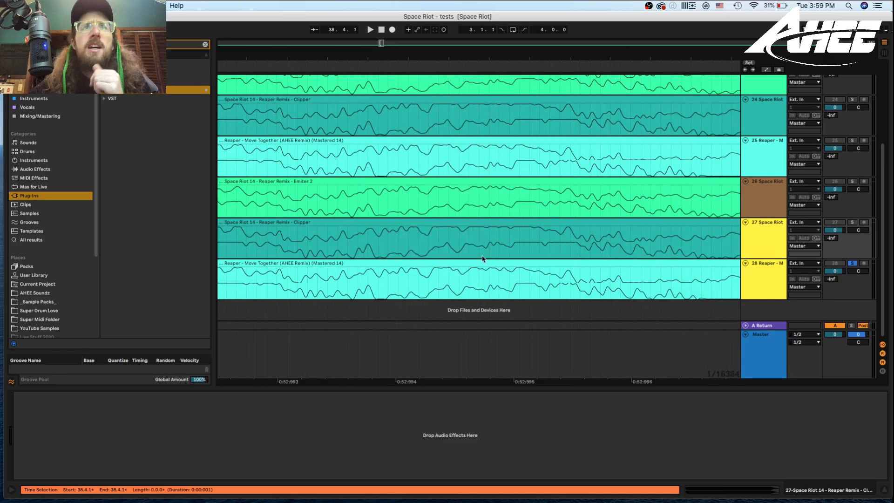
{"action": "left_click_drag", "start_coordinate": [428, 204], "coordinate": [565, 203]}
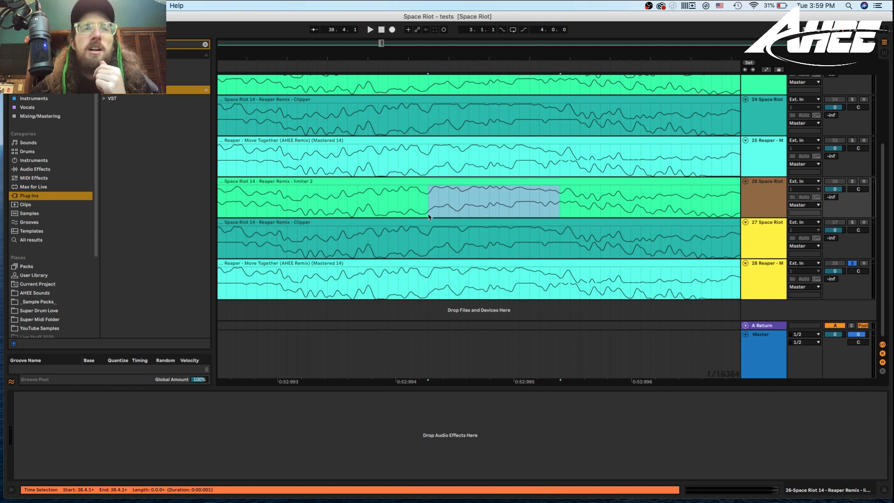
{"action": "left_click_drag", "start_coordinate": [430, 244], "coordinate": [560, 240]}
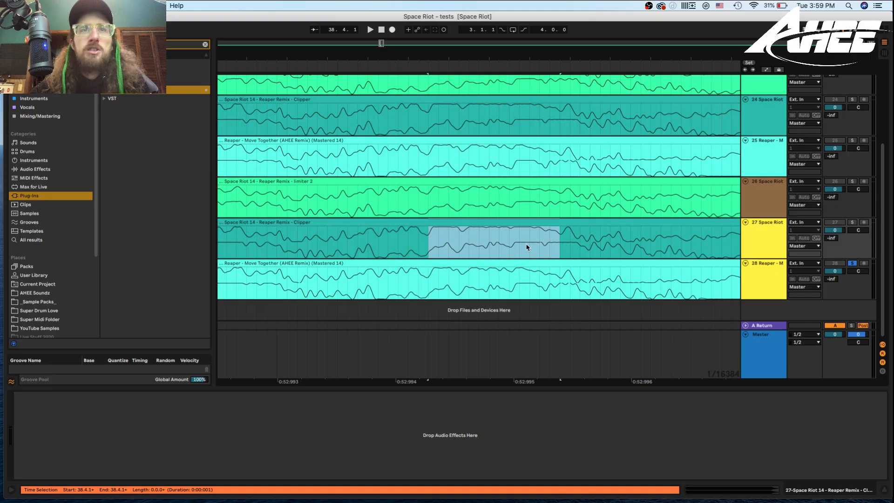
{"action": "left_click_drag", "start_coordinate": [436, 214], "coordinate": [567, 207]}
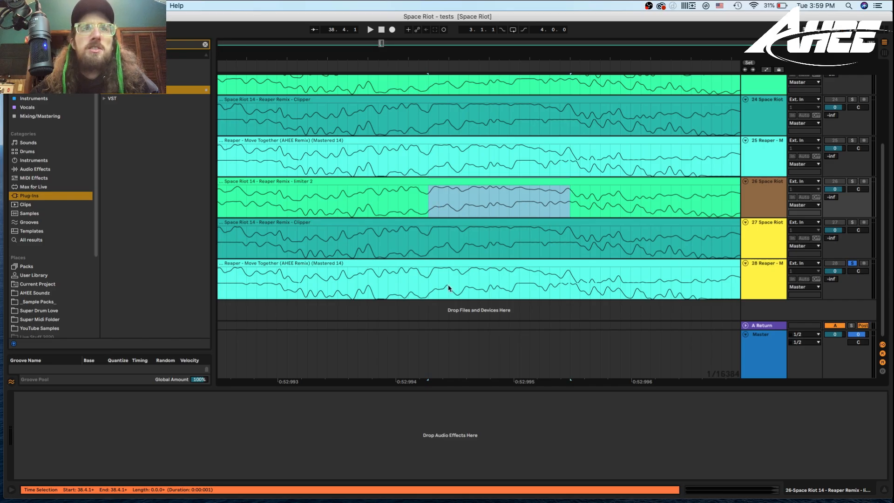
{"action": "left_click_drag", "start_coordinate": [432, 283], "coordinate": [567, 285]}
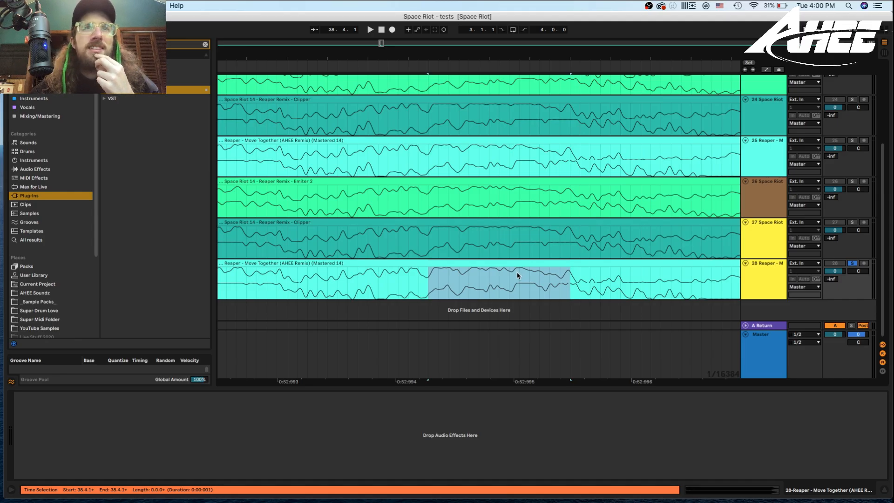
Step: Play the short clips starting at 38.4, alternating the solo between the clipper on track 27 and the redlined version on track 28
{"action": "left_click_drag", "start_coordinate": [542, 55], "coordinate": [541, 42]}
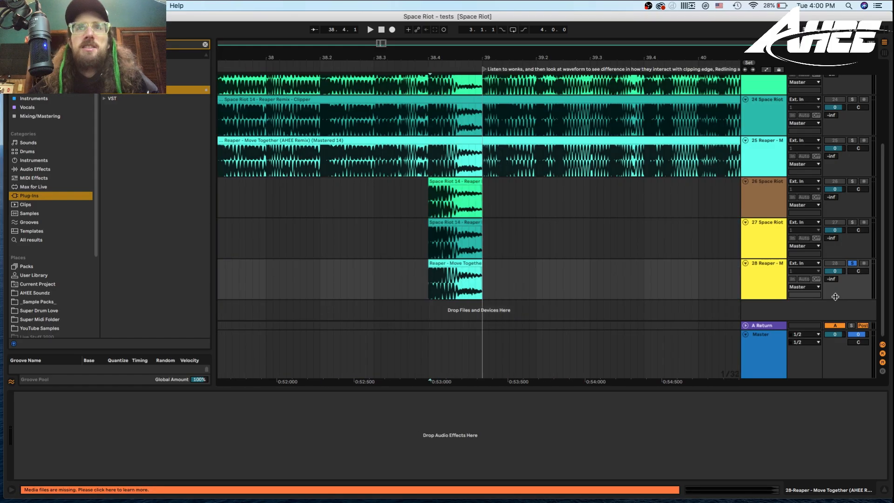
{"action": "key", "text": "space"}
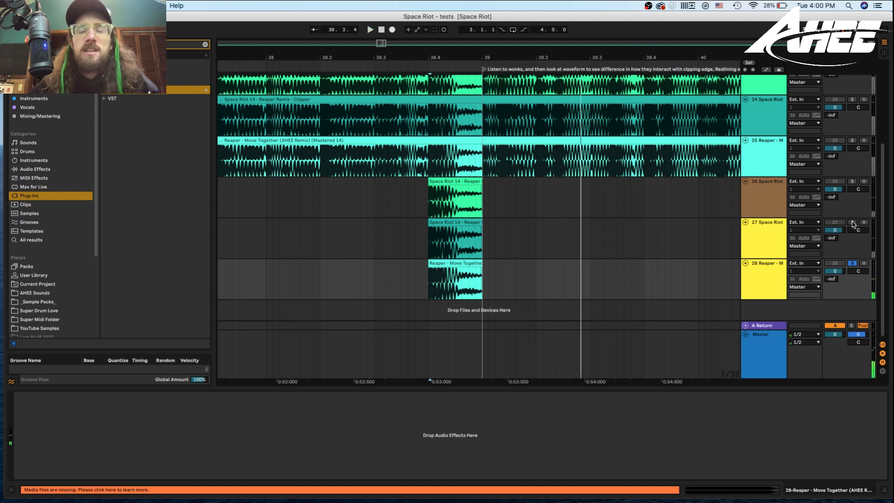
{"action": "left_click", "coordinate": [853, 222]}
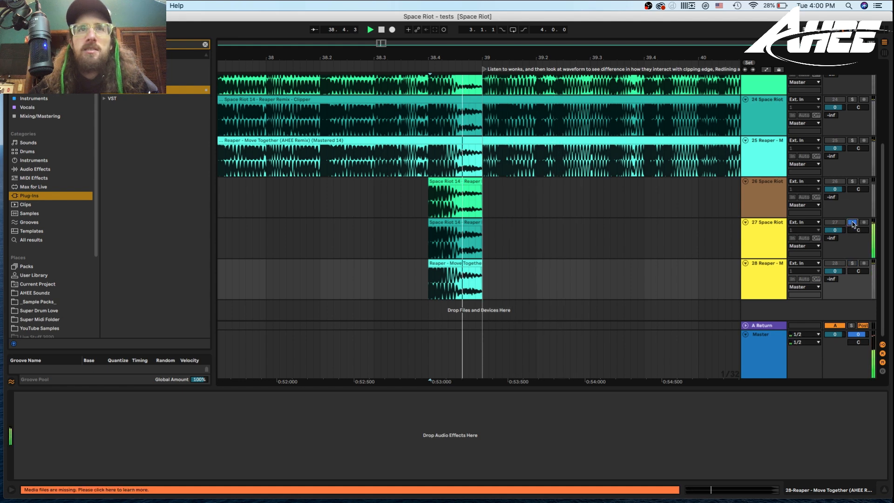
{"action": "key", "text": "space"}
{"action": "left_click", "coordinate": [853, 264]}
{"action": "key", "text": "space"}
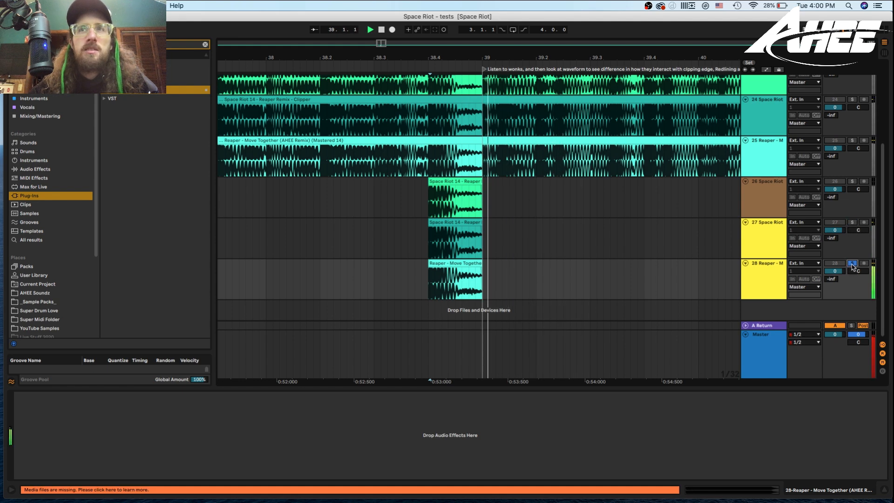
{"action": "left_click", "coordinate": [852, 223]}
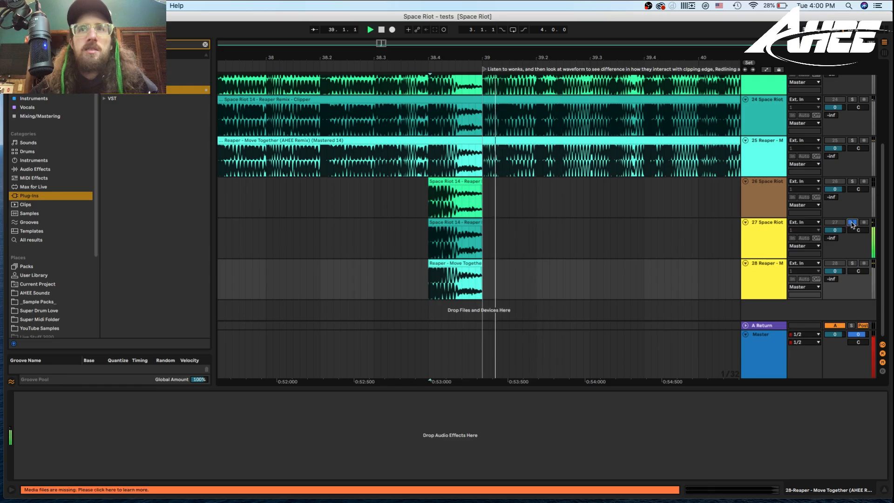
{"action": "left_click", "coordinate": [852, 263]}
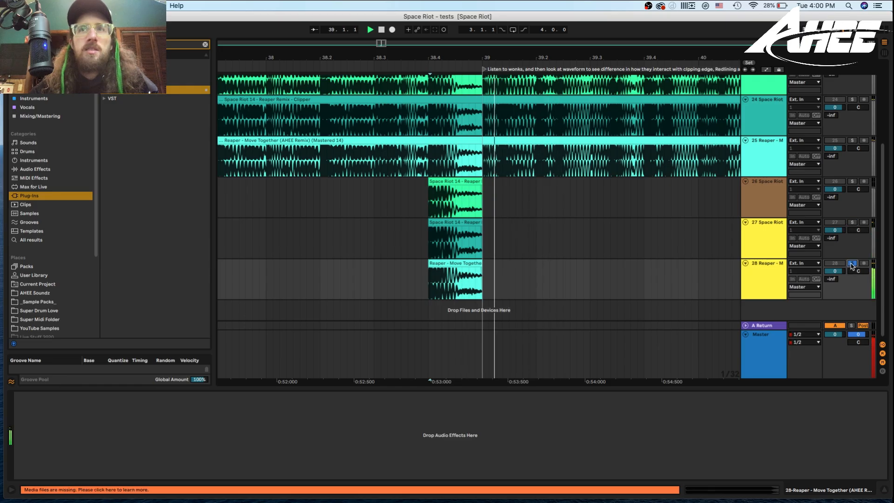
{"action": "left_click", "coordinate": [852, 222]}
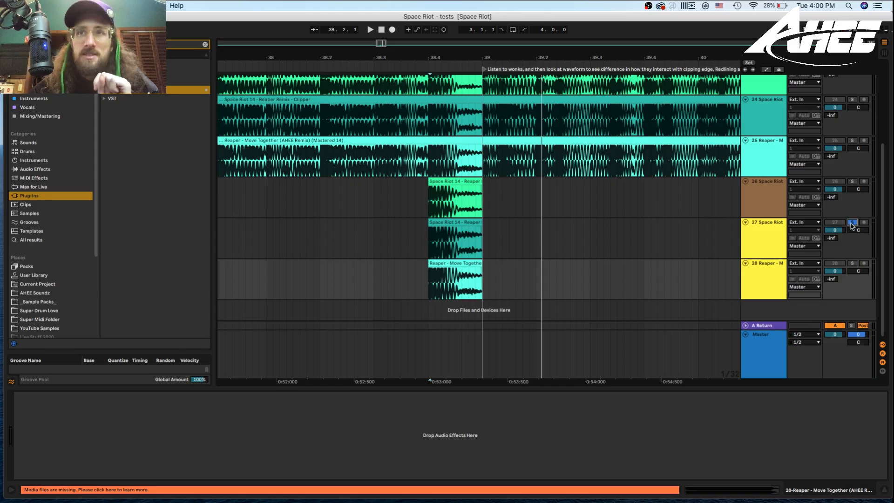
{"action": "left_click", "coordinate": [852, 222]}
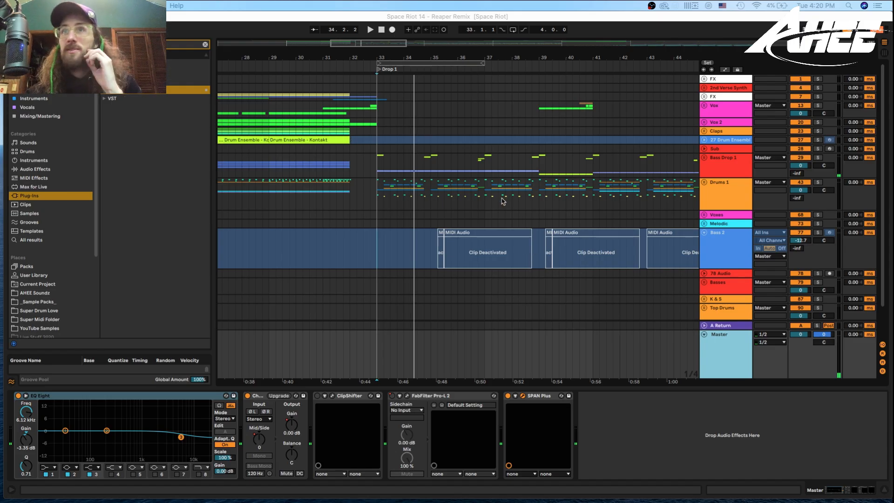
Step: In the Space Riot 14 - Reaper Remix set, mark Drums 1 from bar 33 to 39 and Bass Drop 1 from bar 39 to 41
{"action": "left_click", "coordinate": [376, 195]}
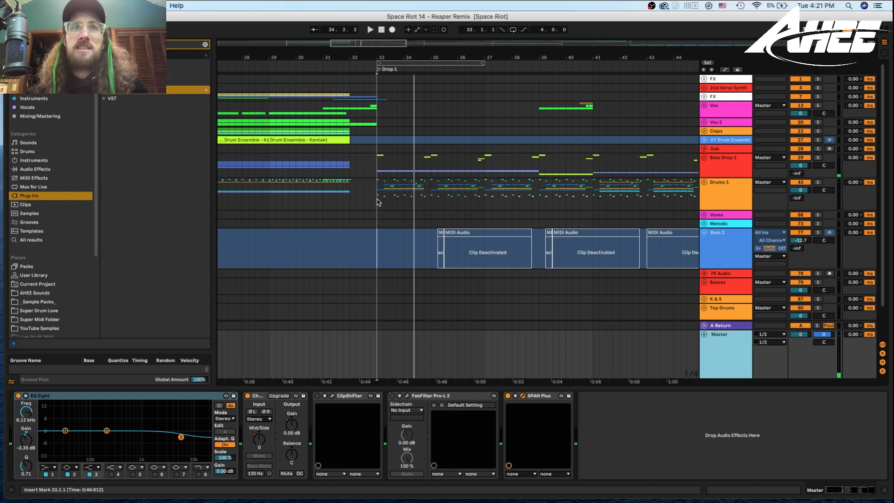
{"action": "left_click", "coordinate": [389, 204]}
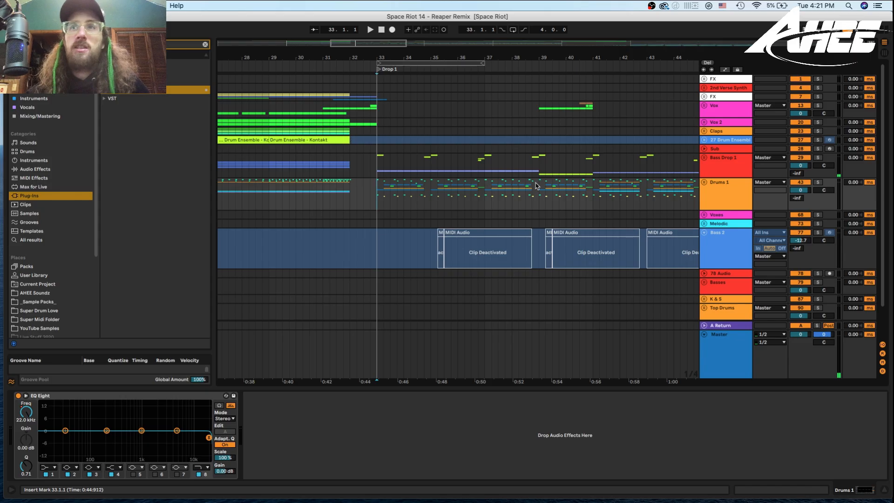
{"action": "left_click_drag", "start_coordinate": [377, 196], "coordinate": [539, 200]}
{"action": "left_click", "coordinate": [540, 199]}
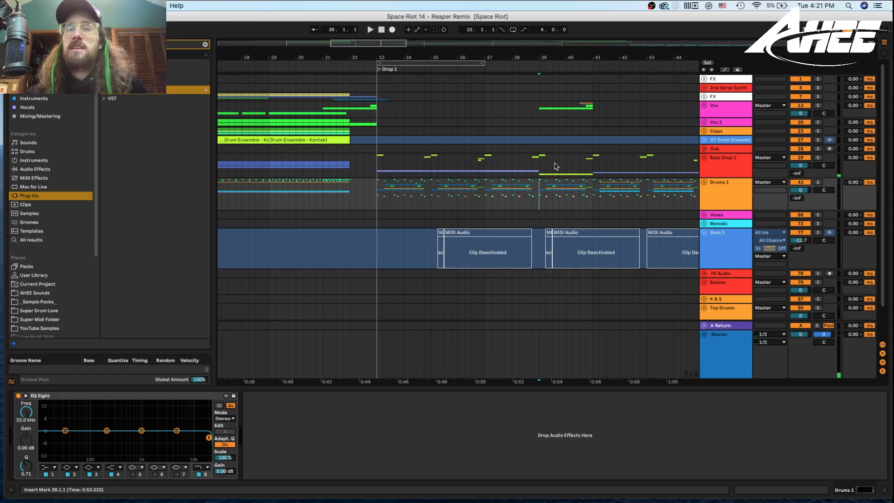
{"action": "left_click_drag", "start_coordinate": [538, 173], "coordinate": [592, 173]}
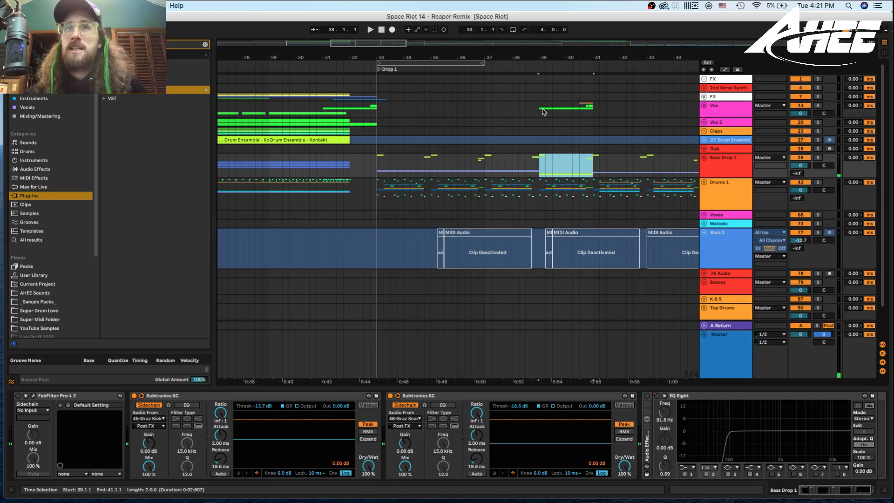
Step: Solo Bass Drop 1, play it from bar 33 and hold its spectrum in SPAN Plus on the Master
{"action": "left_click", "coordinate": [379, 171]}
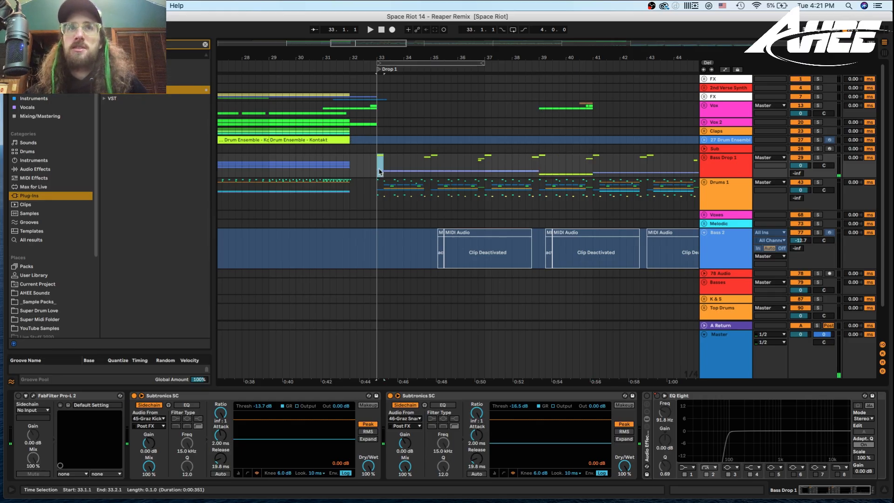
{"action": "left_click", "coordinate": [818, 158]}
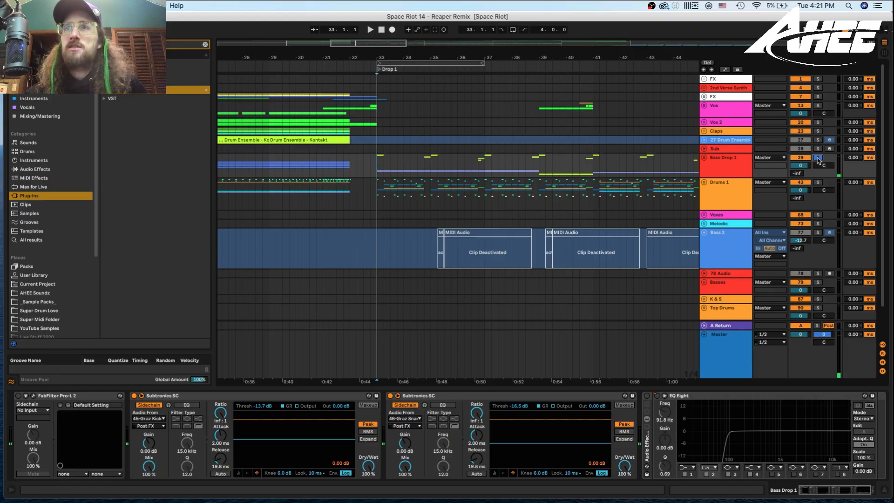
{"action": "left_click", "coordinate": [724, 350]}
{"action": "key", "text": "space"}
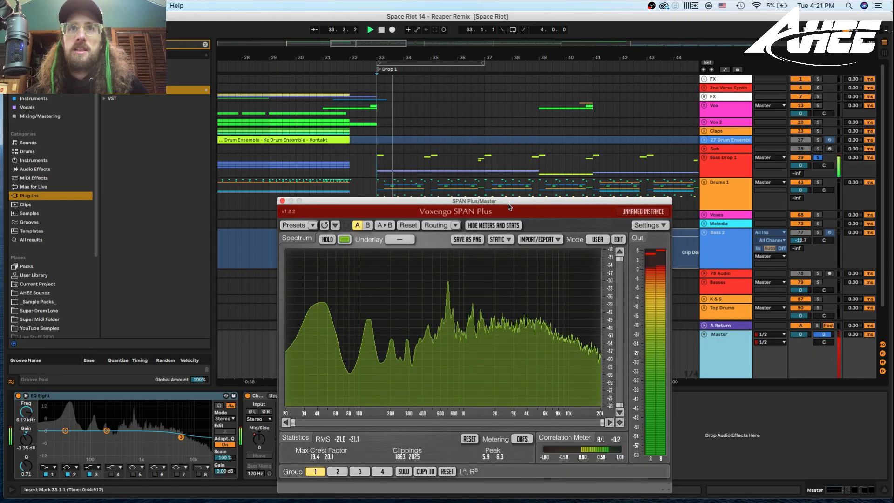
{"action": "left_click", "coordinate": [334, 240]}
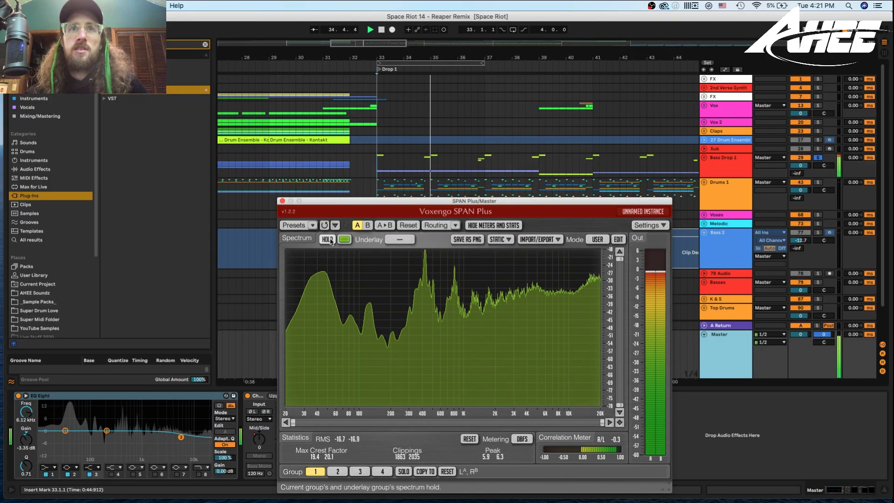
{"action": "key", "text": "space"}
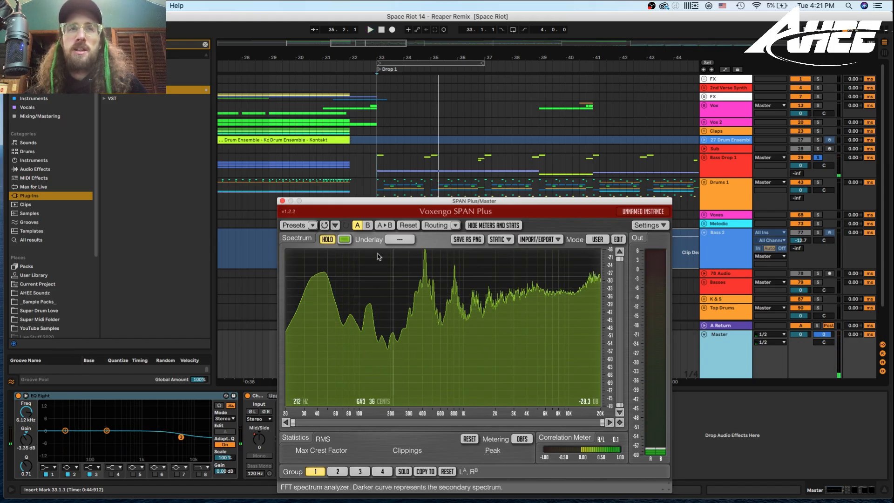
Step: Release the spectrum hold, play the soloed Bass Drop 1 from bar 39 and hold the new spectrum in SPAN Plus
{"action": "left_click", "coordinate": [328, 239]}
{"action": "left_click", "coordinate": [540, 176]}
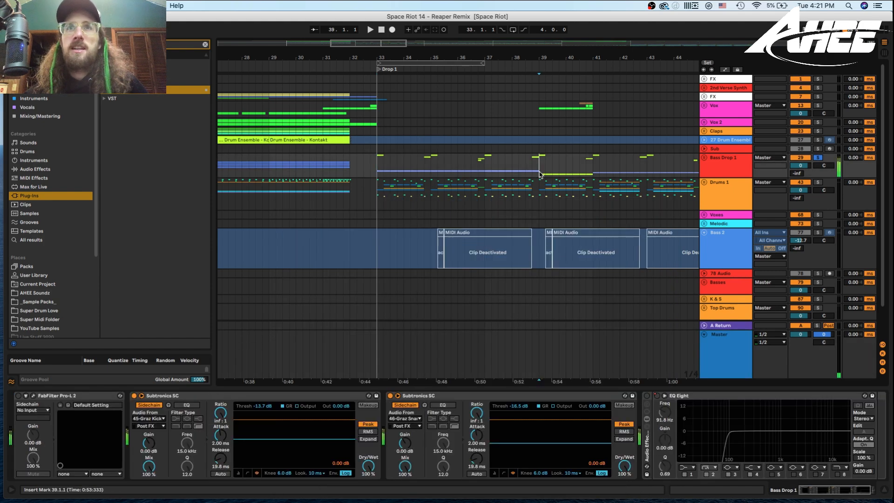
{"action": "left_click", "coordinate": [713, 167]}
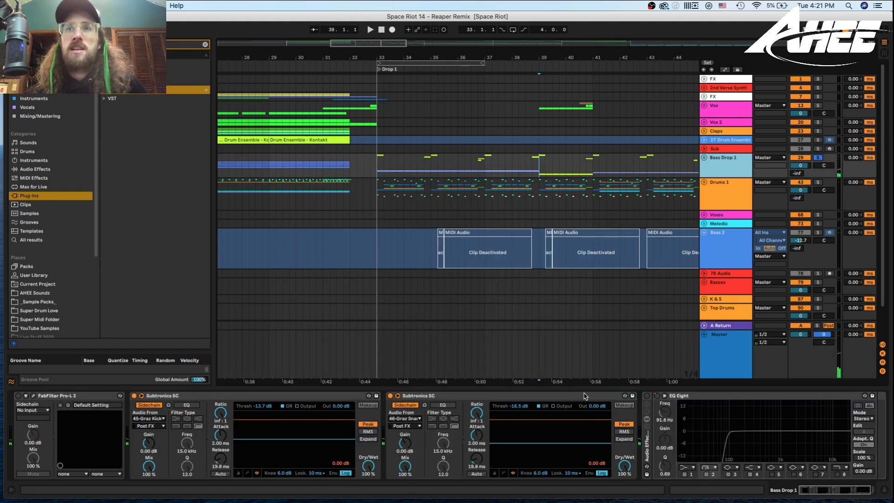
{"action": "left_click", "coordinate": [742, 366]}
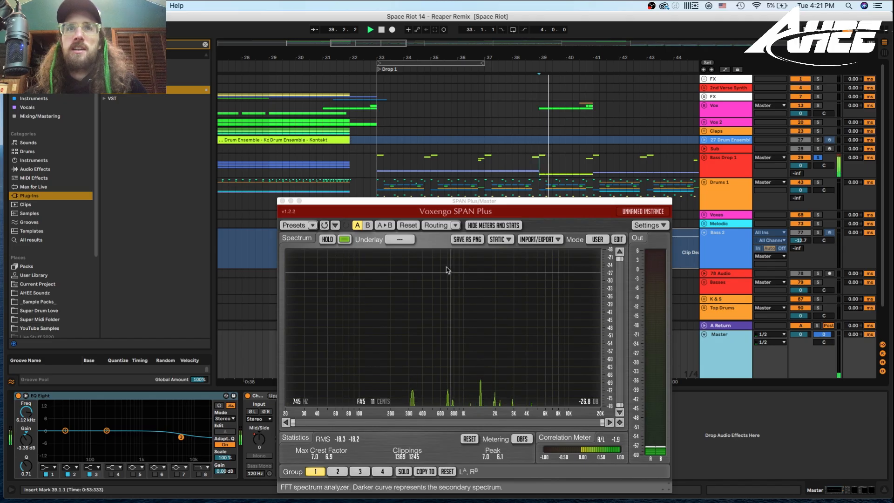
{"action": "key", "text": "space"}
{"action": "left_click", "coordinate": [328, 239]}
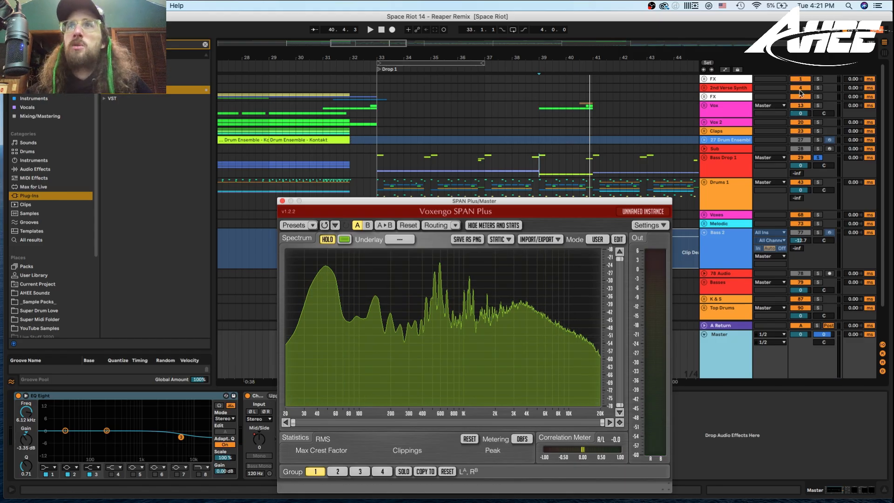
Step: Add Vox to the soloed Bass Drop 1 and play both from bar 39, holding their combined spectrum in SPAN Plus
{"action": "left_click", "coordinate": [817, 107]}
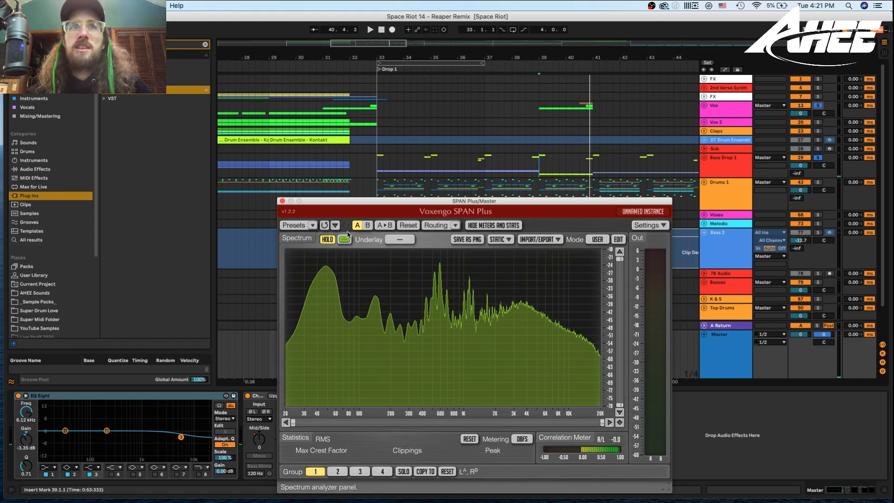
{"action": "left_click", "coordinate": [327, 240]}
{"action": "key", "text": "space"}
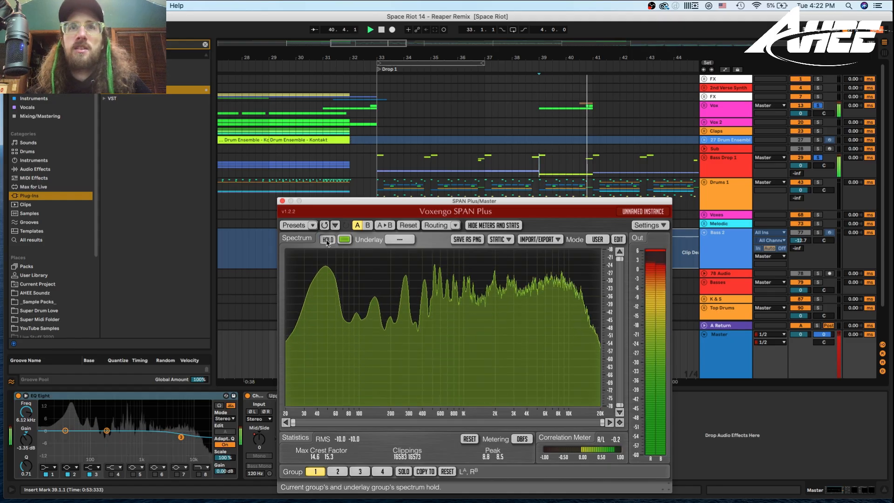
{"action": "key", "text": "space"}
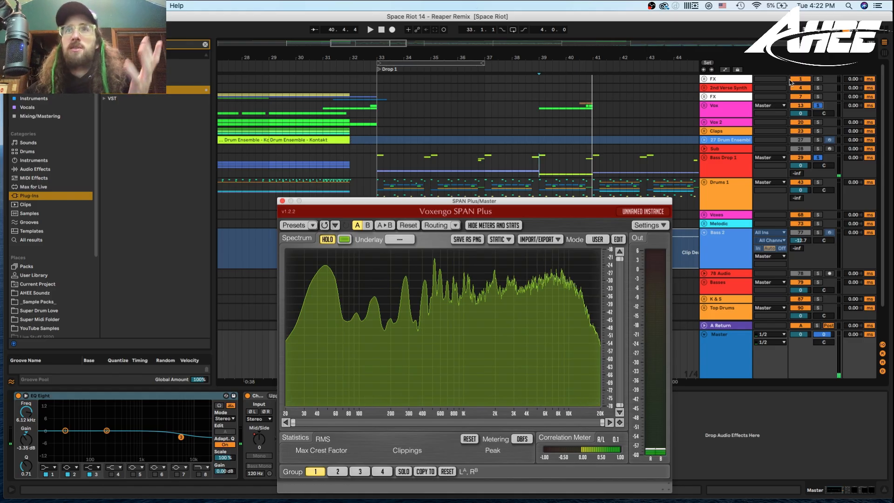
Step: Solo Drums 1, play the drop and check the Master's peak level in the Session View mixer, resetting the peak readout between passes
{"action": "left_click", "coordinate": [818, 182]}
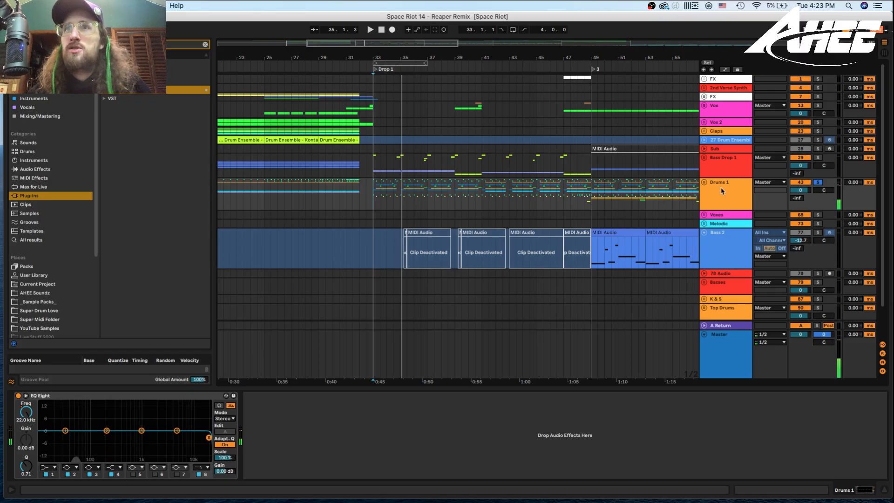
{"action": "left_click", "coordinate": [723, 191]}
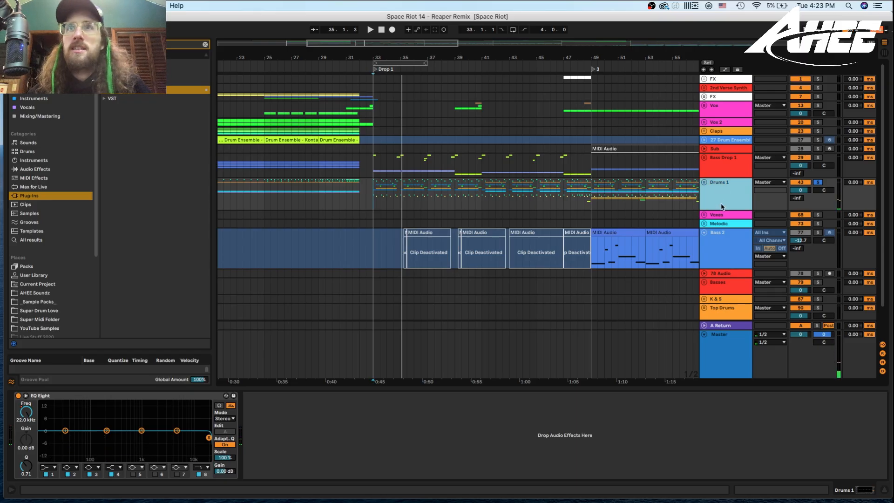
{"action": "key", "text": "Tab"}
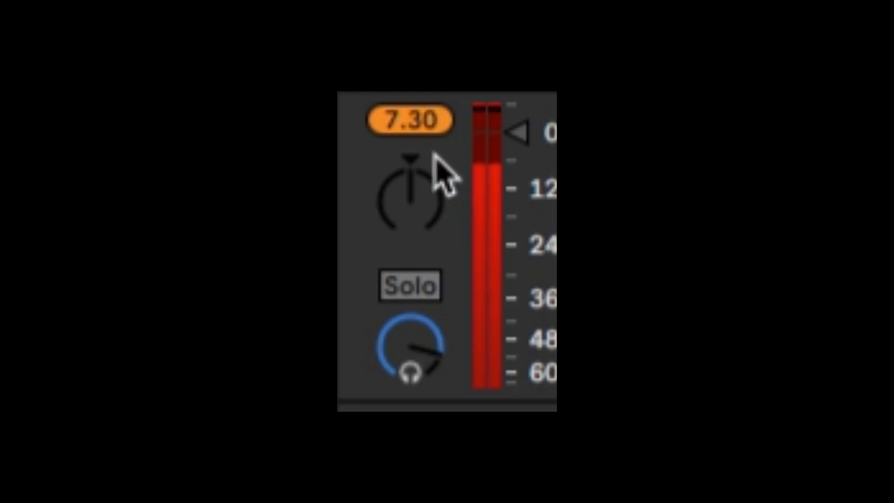
{"action": "left_click", "coordinate": [420, 125]}
{"action": "key", "text": "space"}
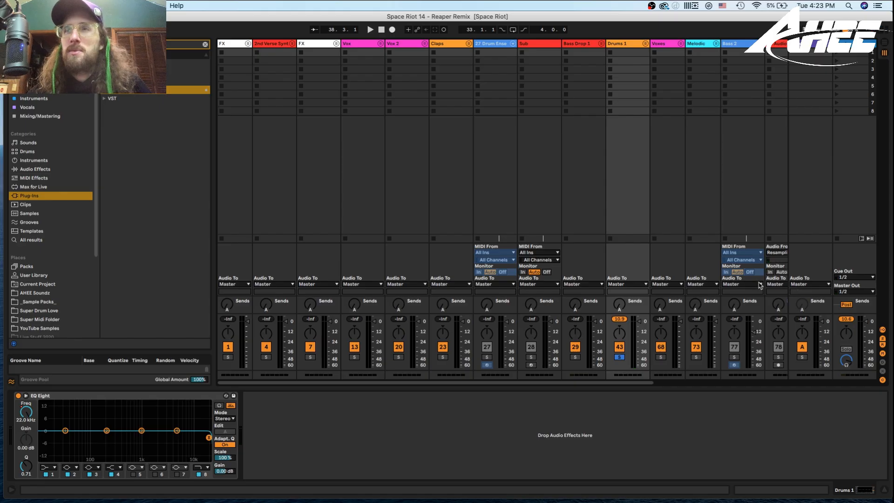
{"action": "key", "text": "Tab"}
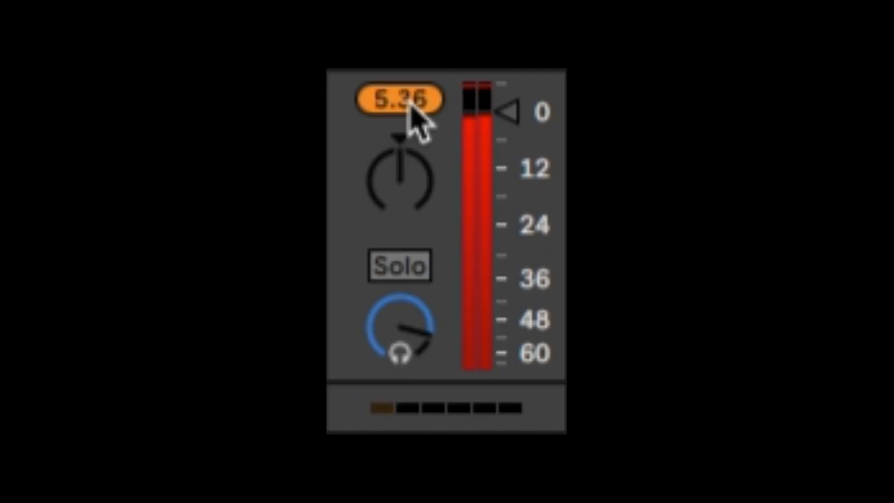
{"action": "left_click", "coordinate": [409, 101]}
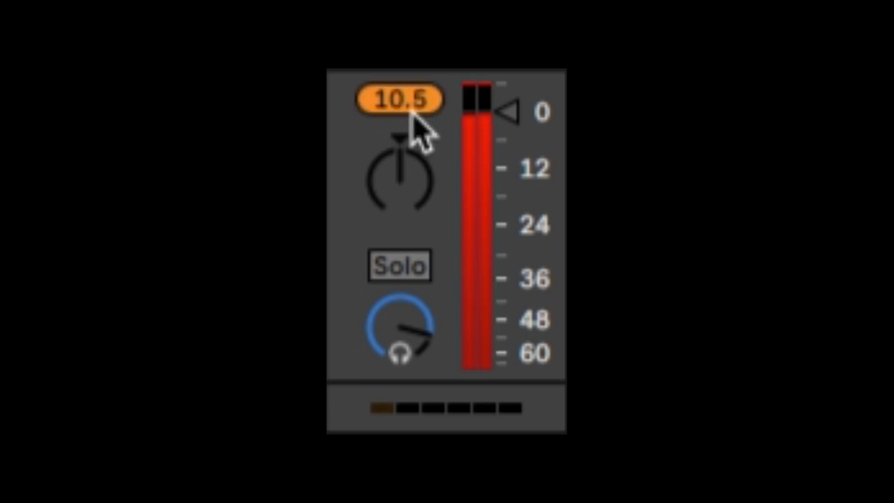
{"action": "left_click", "coordinate": [411, 110]}
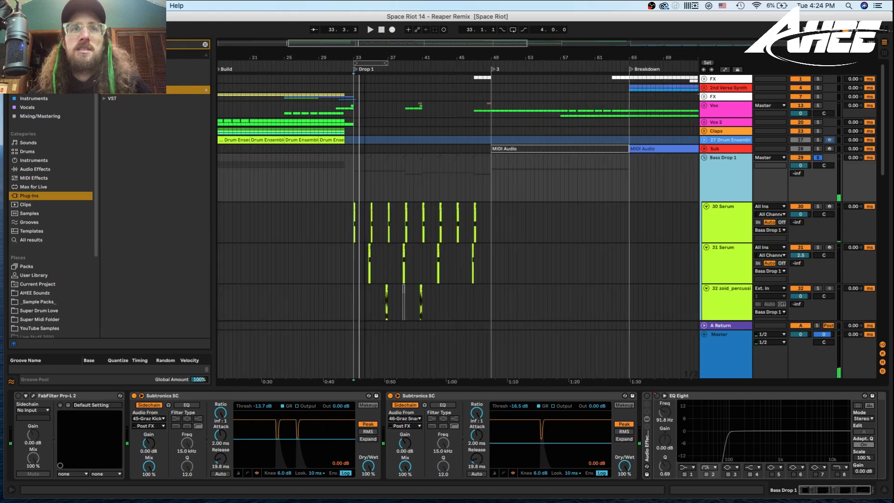
Step: Examine the tracks inside the soloed Bass Drop 1 group around Drop 1, from 30 Serum down to 42 Serum
{"action": "left_click_drag", "start_coordinate": [366, 58], "coordinate": [366, 82]}
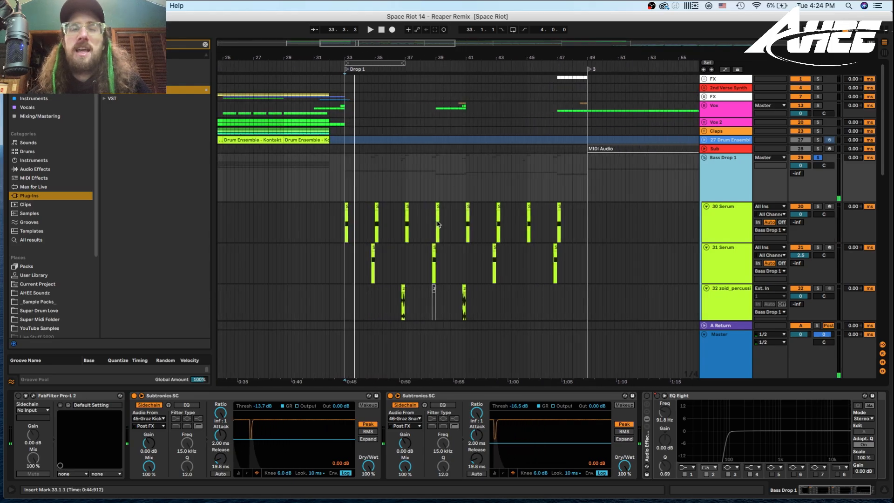
{"action": "scroll", "coordinate": [438, 225], "scroll_direction": "down", "scroll_amount": 10}
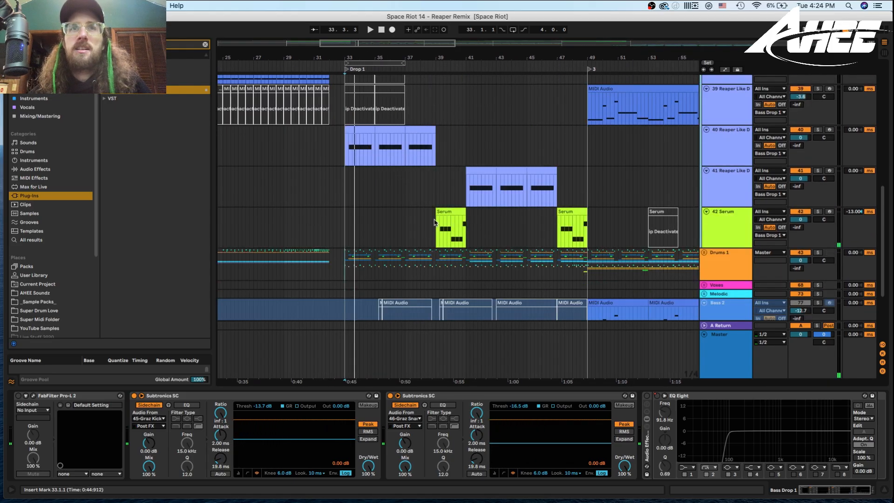